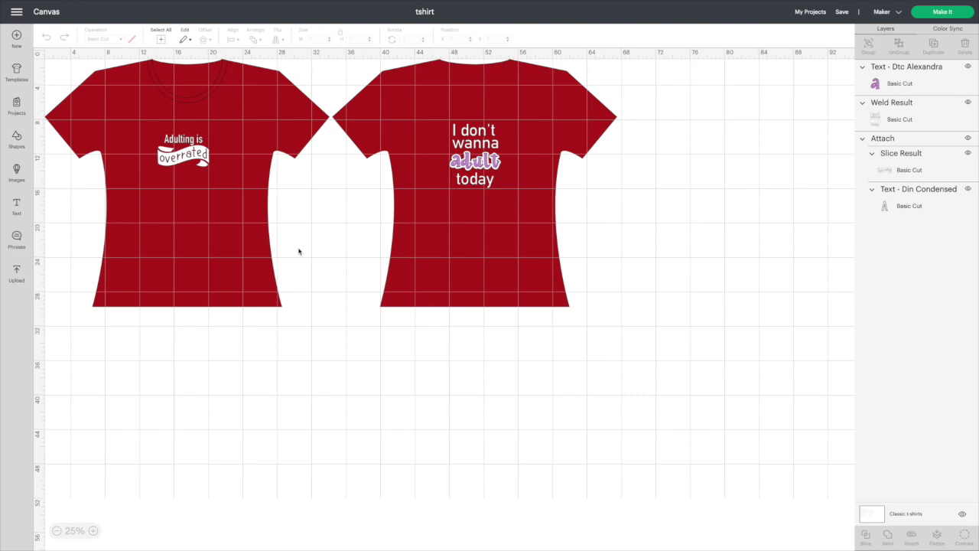
- Add a new text object reading "I don't" and "wanna" on two lines
scroll(298, 251, down, 1)
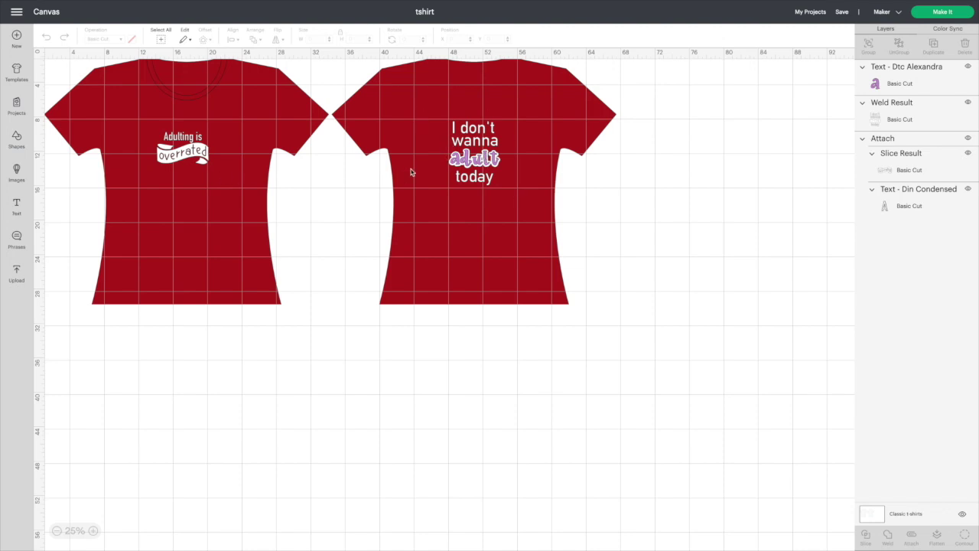
click(16, 212)
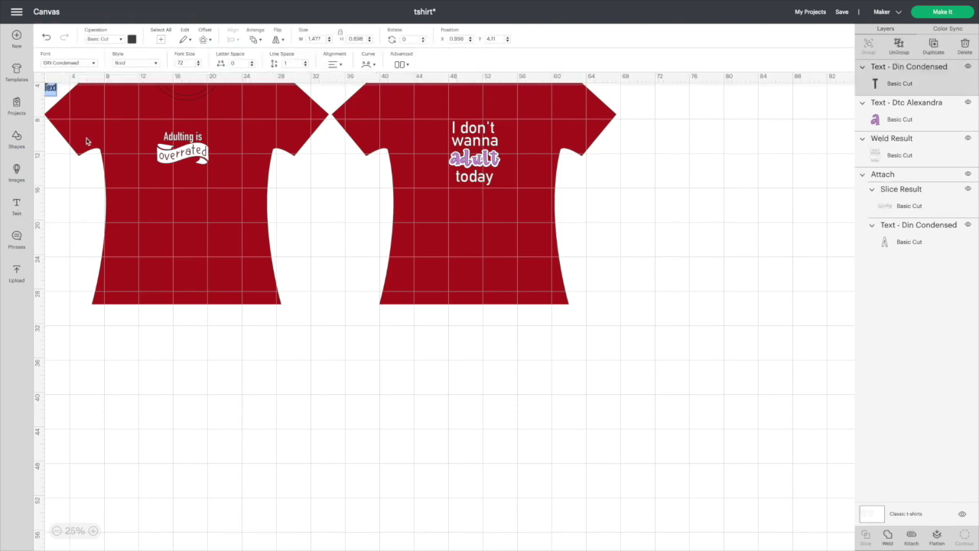
key(BackSpace)
text(I don't)
key(BackSpace)
key(BackSpace)
text('t)
key(Return)
text(wanna)
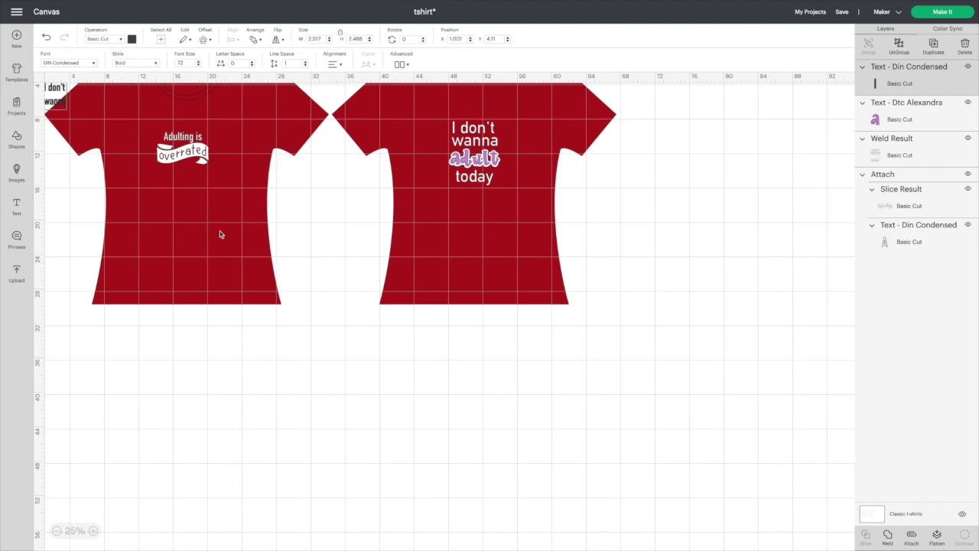
- Place the "I don't wanna" text below the back of the shirt, enlarged to about 6.1 by 6 inches
drag(66, 103, 502, 381)
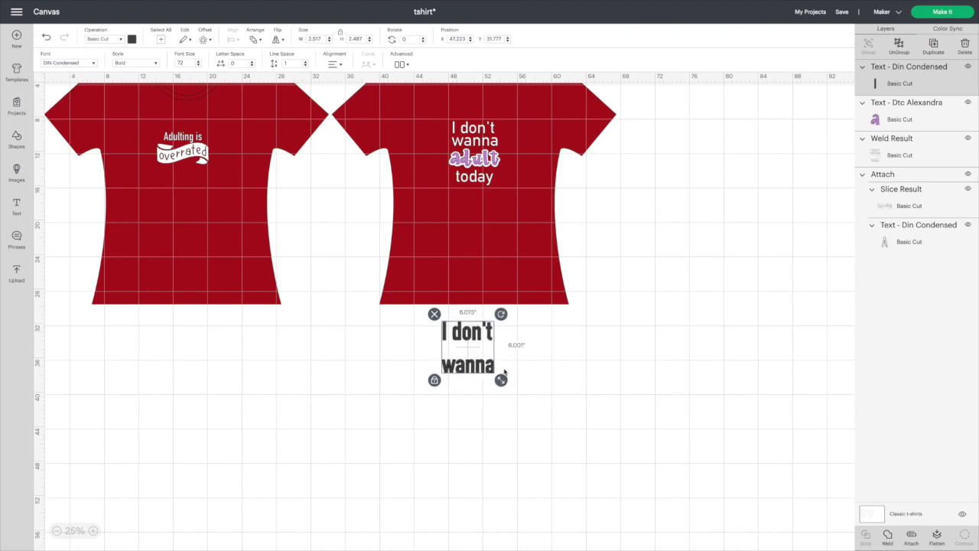
click(542, 361)
click(480, 354)
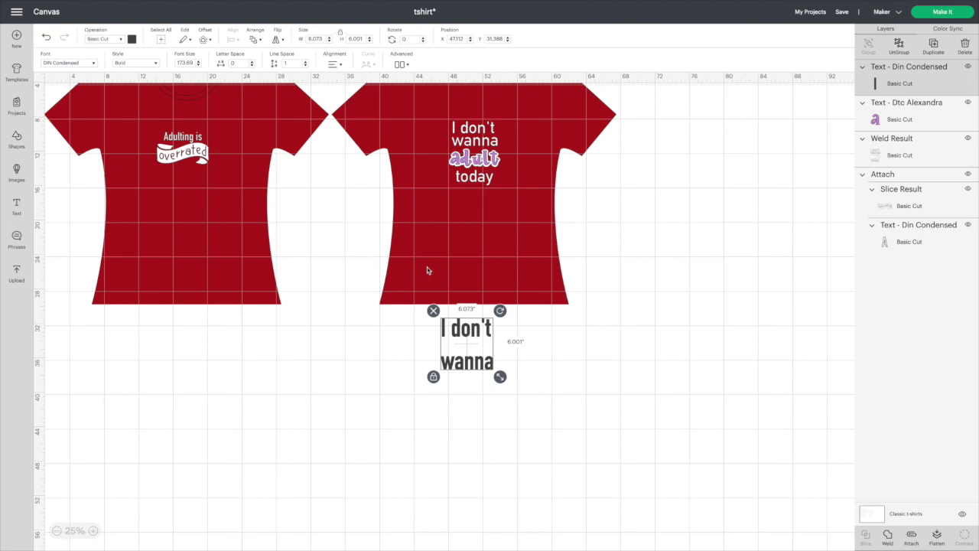
- Reduce the line spacing of the "I don't wanna" text to -2.2
click(305, 65)
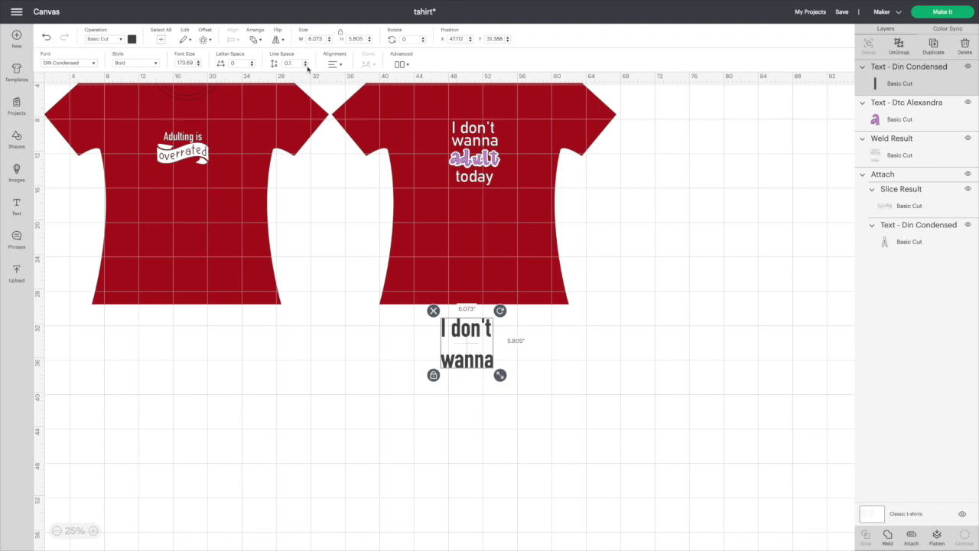
click(305, 66)
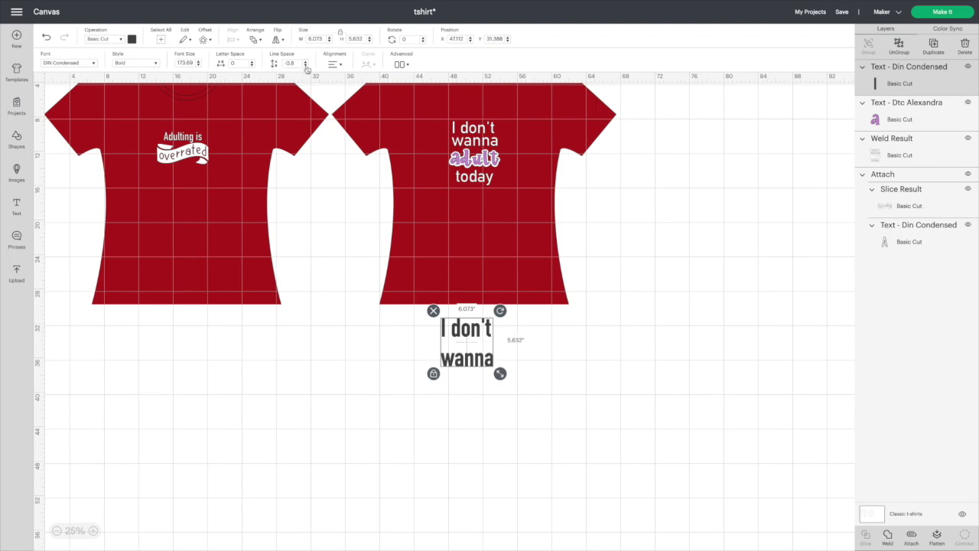
click(305, 65)
click(306, 66)
click(305, 65)
click(571, 343)
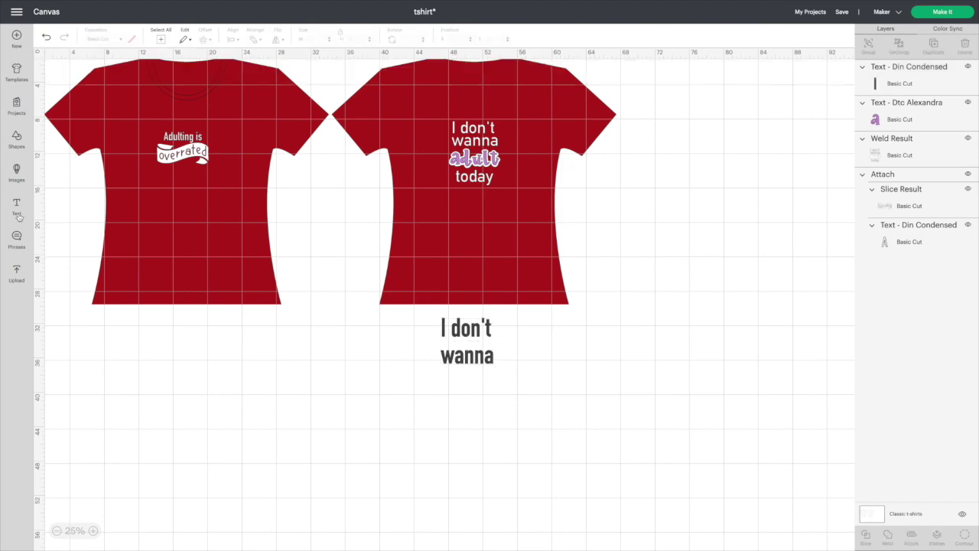
- Add the text "adult" below "wanna", enlarged to about 5.6 by 2.7 inches
click(16, 205)
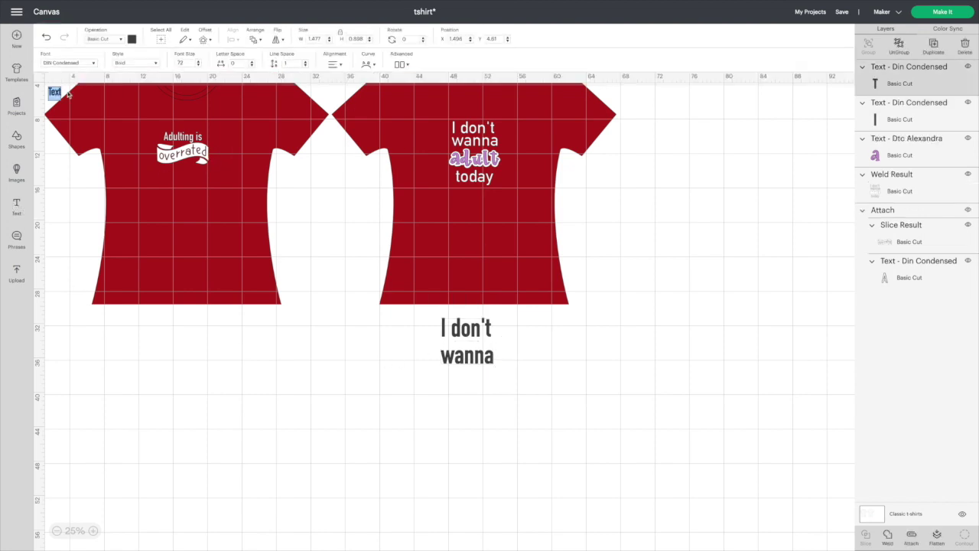
text(adult)
drag(57, 93, 460, 381)
- Set the new "adult" text in the DTC Alexandra font and shift it slightly to center it under "wanna"
click(77, 63)
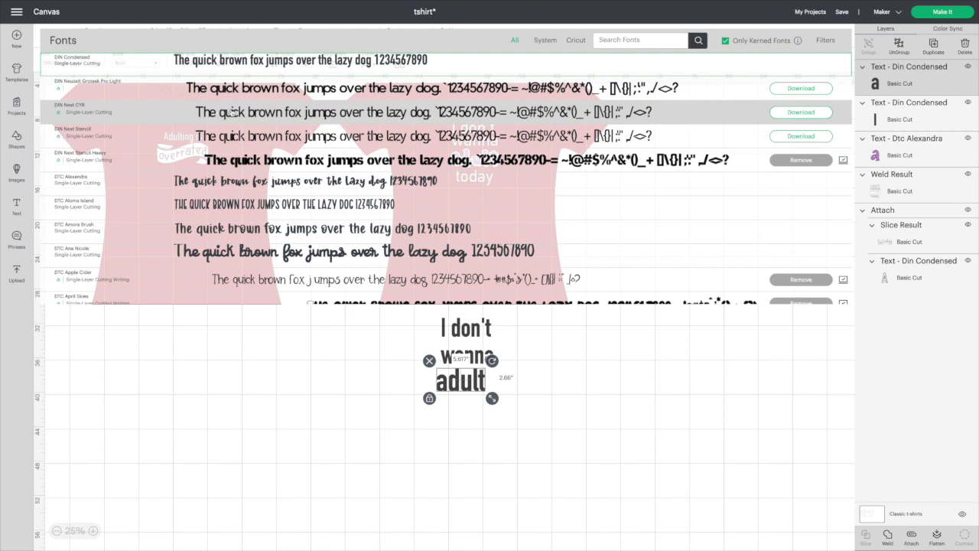
click(240, 188)
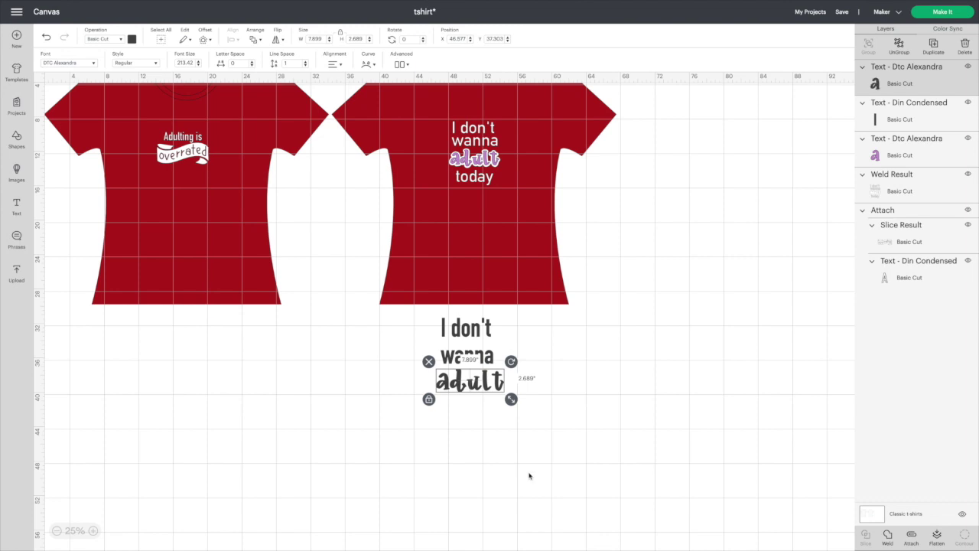
drag(481, 384, 478, 385)
scroll(279, 221, down, 1)
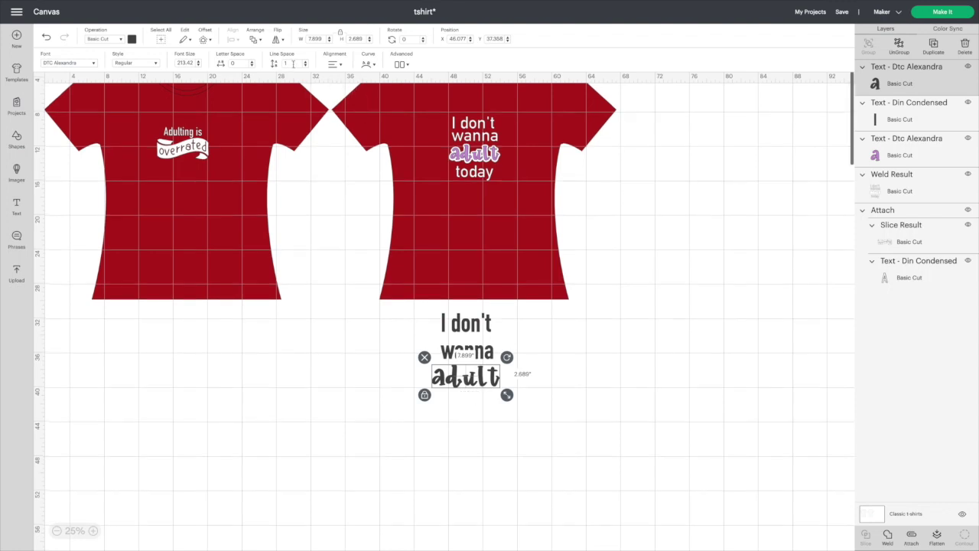
- Create a 0.25 in welded offset with rounded corners around the new "adult" text
click(208, 40)
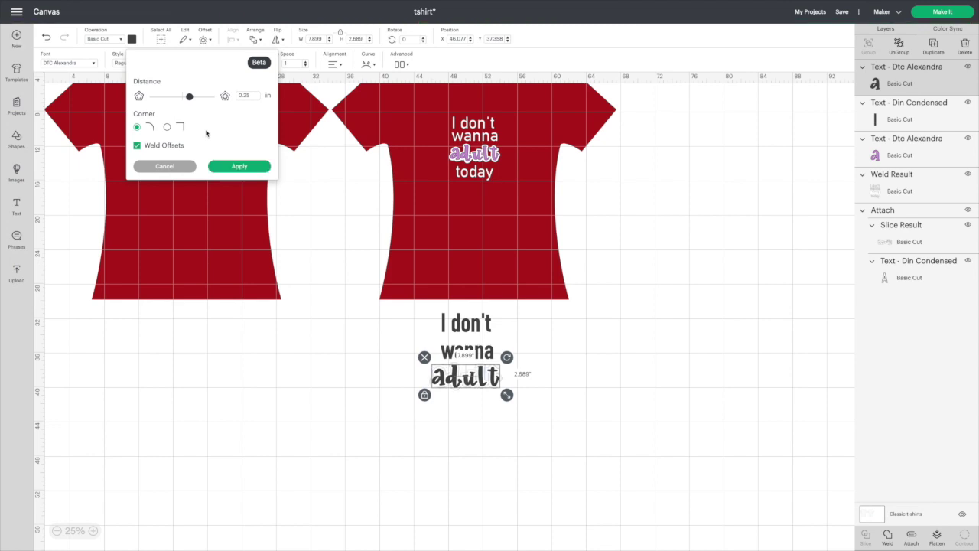
click(240, 166)
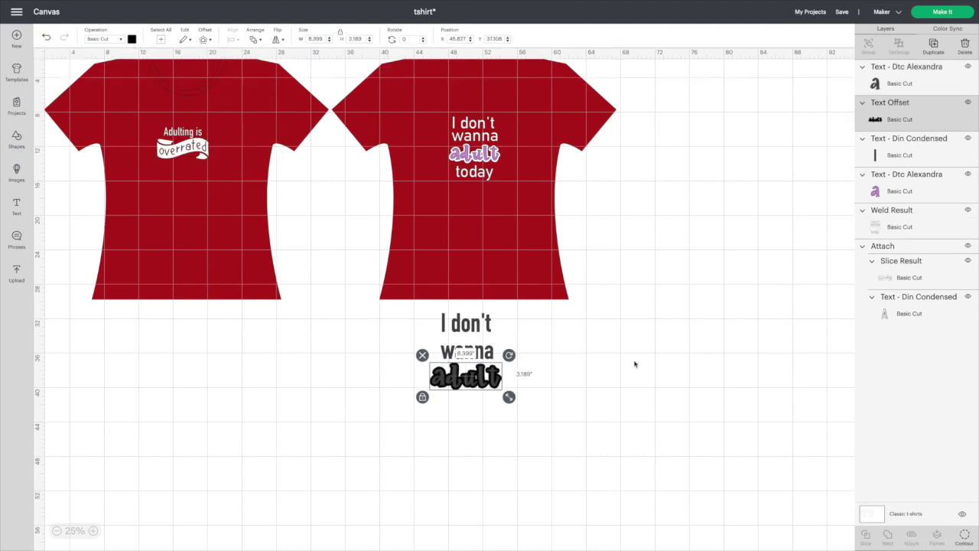
click(511, 408)
- Color the new "adult" text purple on top of its black offset
click(464, 386)
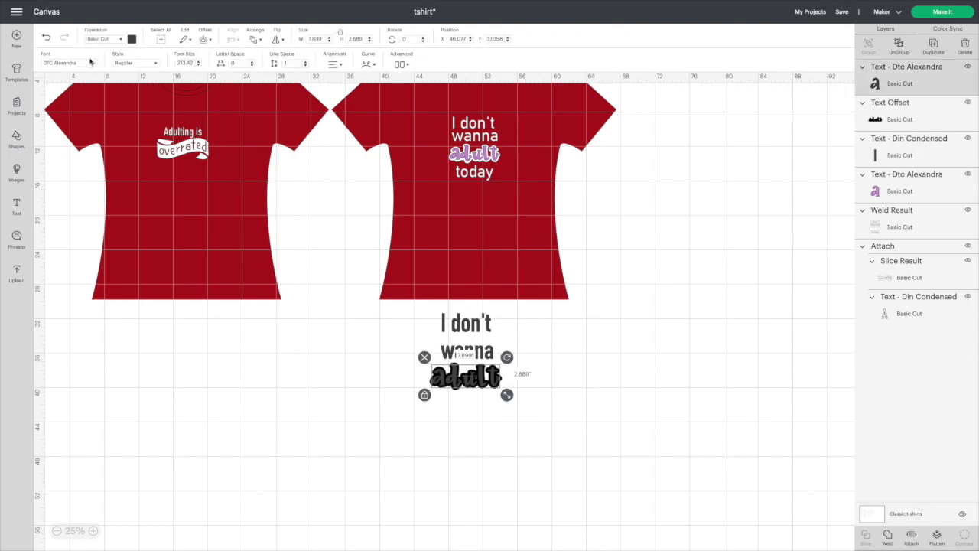
click(131, 38)
click(155, 94)
click(614, 398)
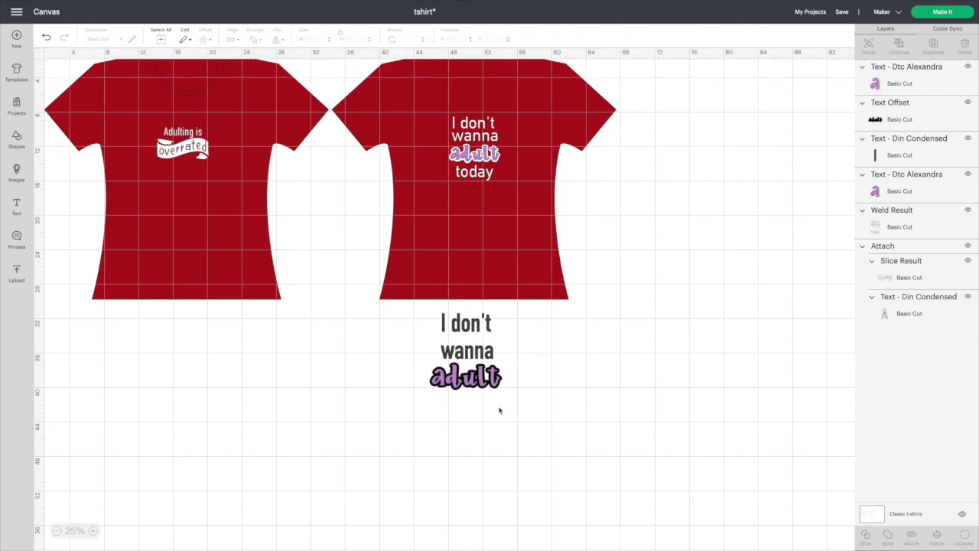
- Add the text "today" below the new "adult" word, enlarged to about 5.8 by 2.4 inches
click(475, 356)
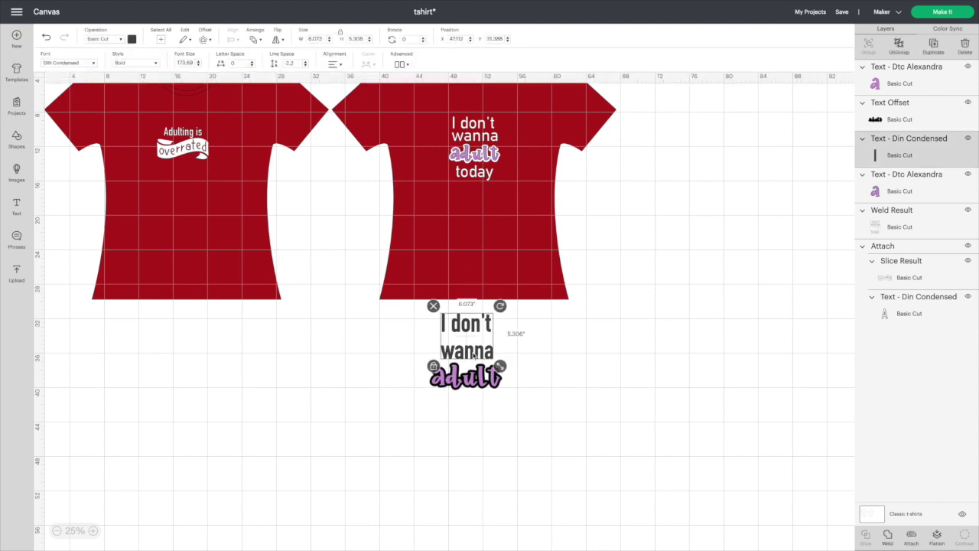
click(467, 421)
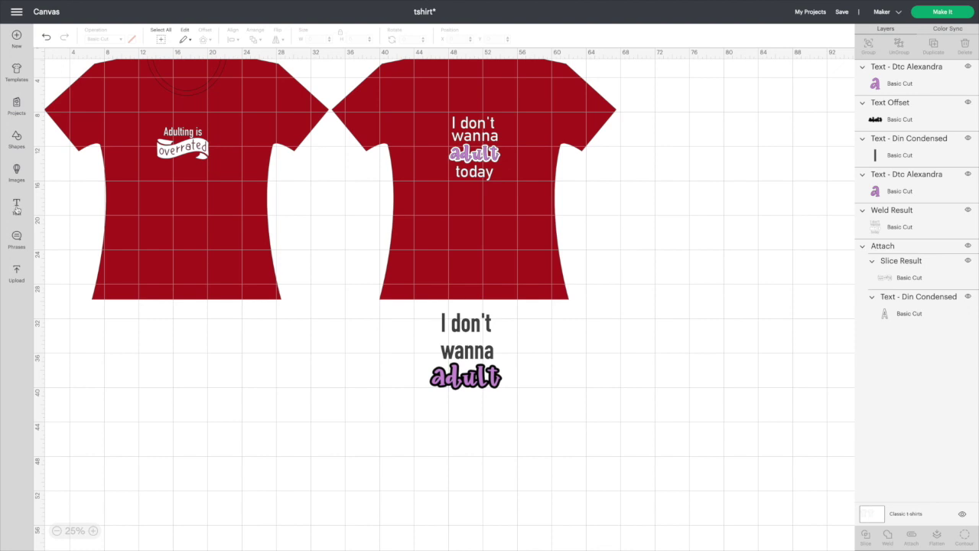
click(16, 205)
text(today)
scroll(190, 118, down, 2)
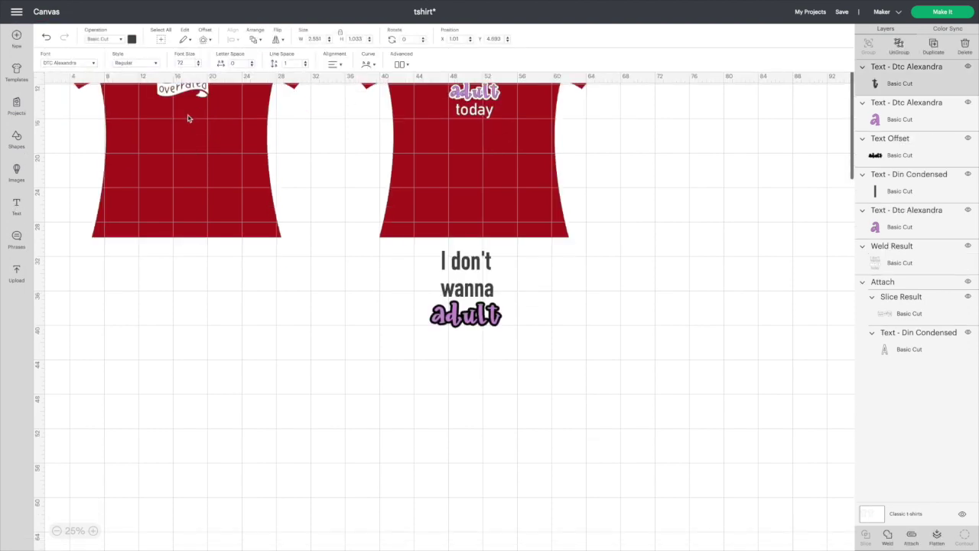
scroll(161, 284, up, 2)
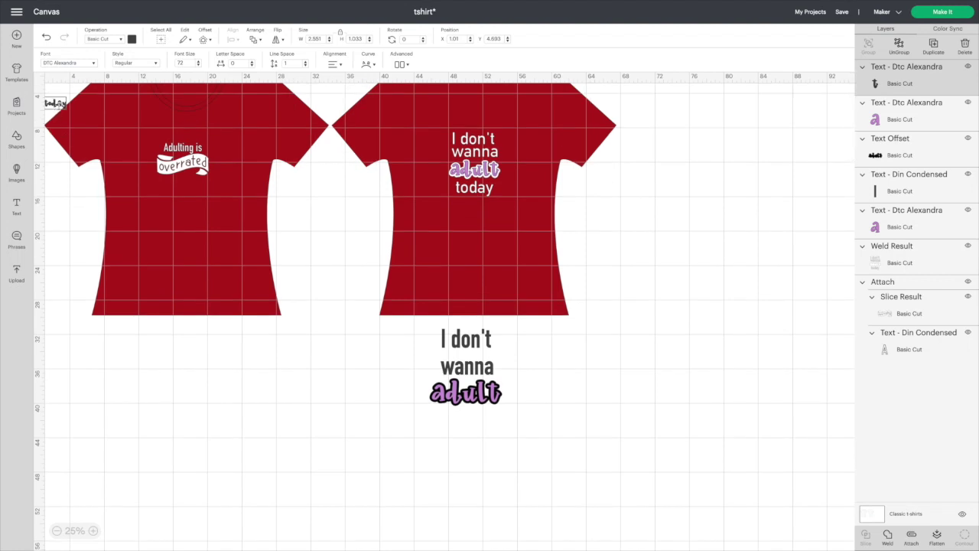
click(153, 271)
drag(60, 106, 309, 254)
drag(390, 329, 496, 444)
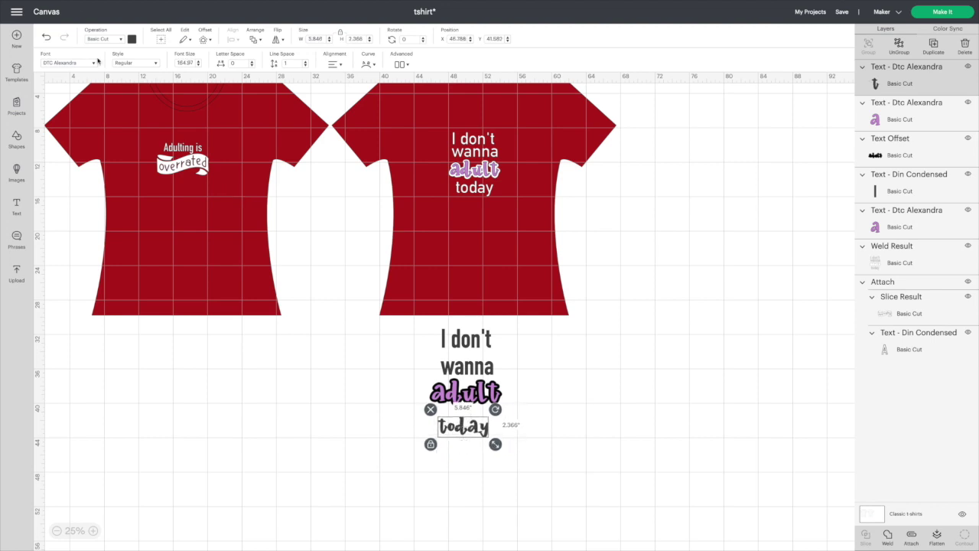
- Change the "today" text to the DIN Condensed font and reposition it closely under the "adult" offset
click(92, 66)
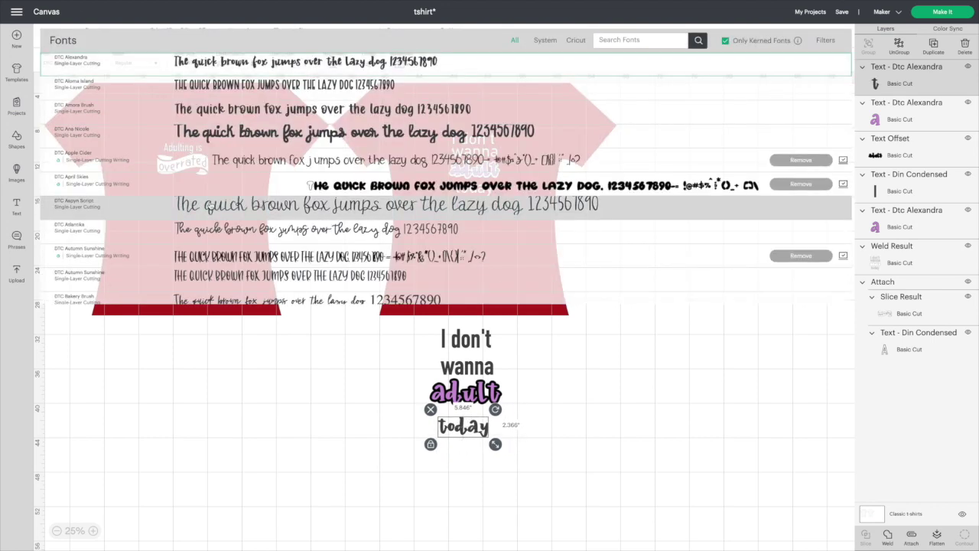
scroll(310, 185, up, 6)
scroll(210, 204, up, 3)
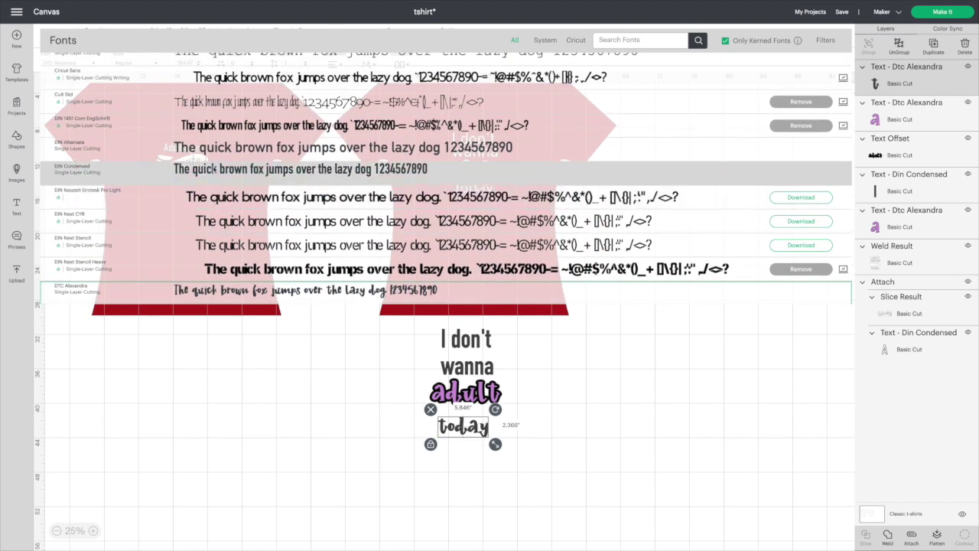
click(214, 168)
mouse_move(474, 433)
mouse_down()
mouse_move(483, 429)
mouse_move(466, 432)
mouse_up()
- Move the purple "adult" text aside and center "I don't wanna", the black offset and "today" horizontally on each other
drag(468, 394, 643, 387)
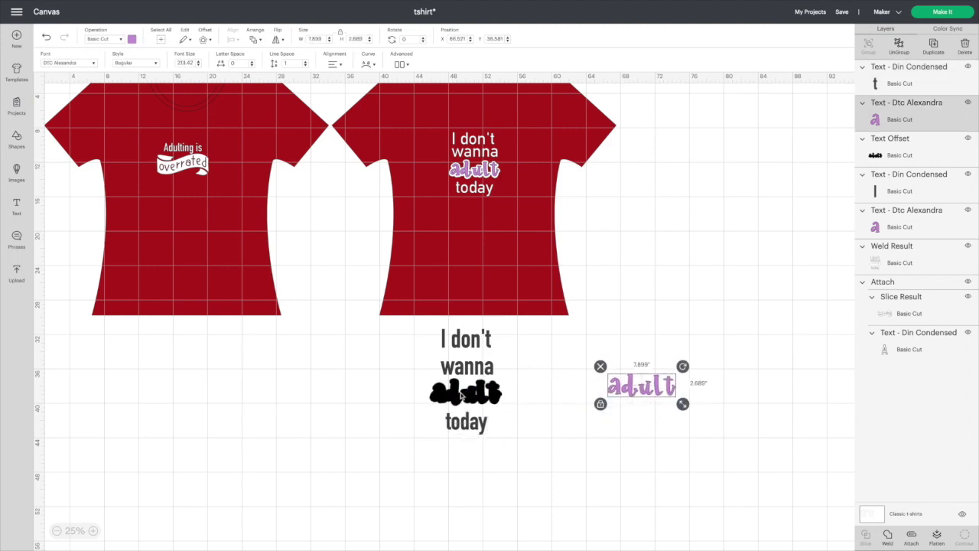
click(462, 396)
drag(477, 469, 459, 329)
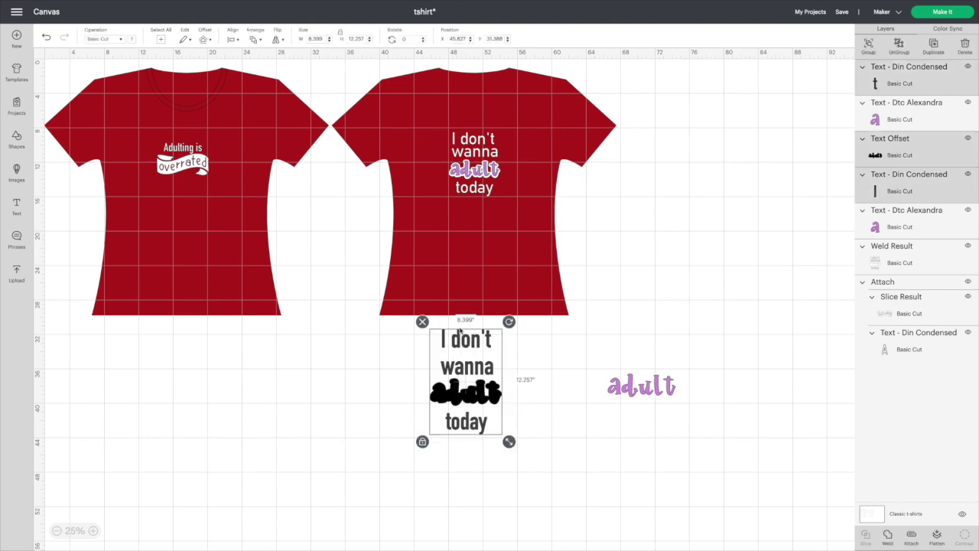
click(232, 39)
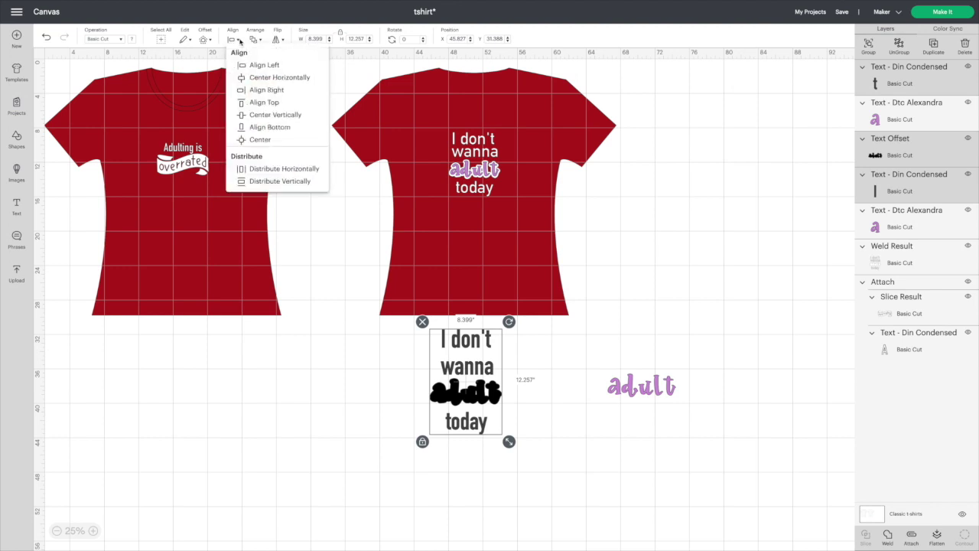
click(264, 78)
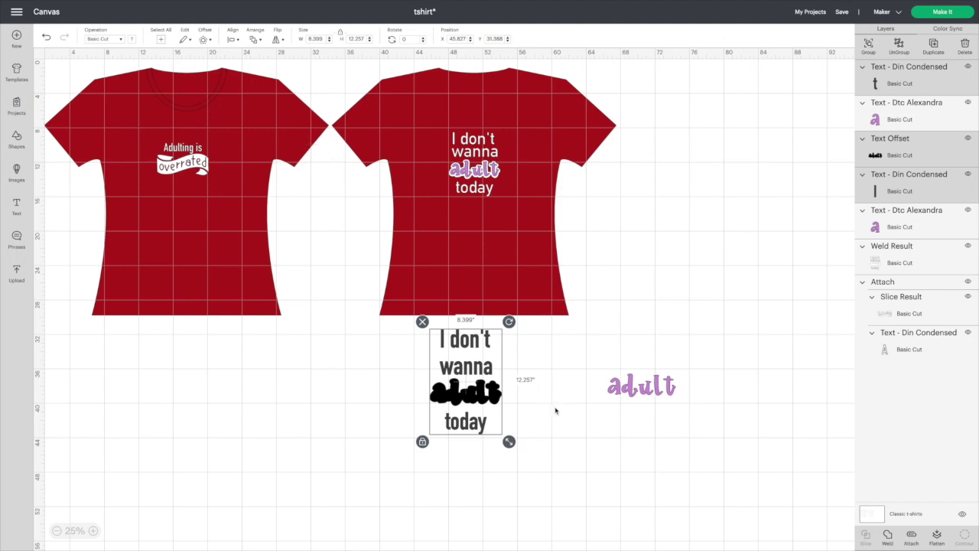
- Nudge the black "adult" offset vertically to even out its spacing between "wanna" and "today"
click(553, 410)
click(468, 395)
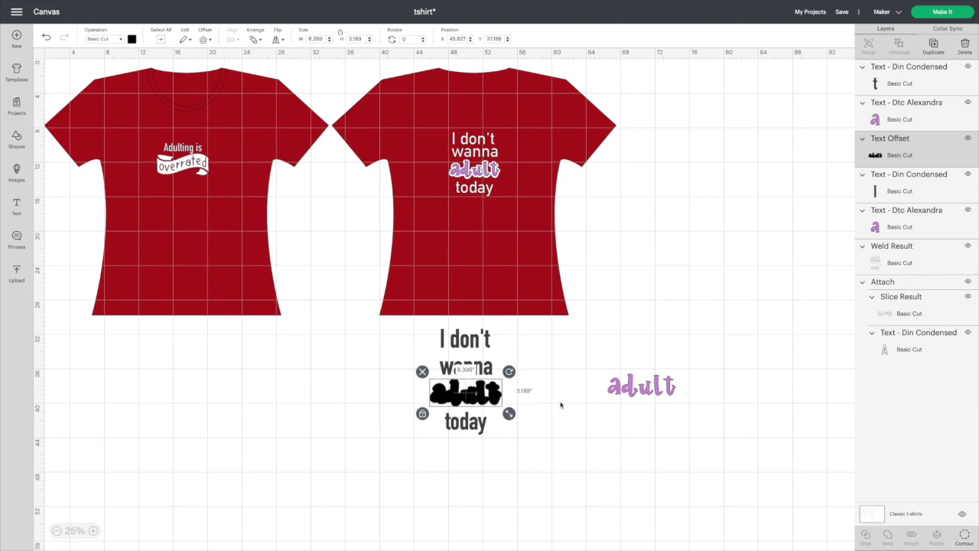
click(561, 406)
click(472, 396)
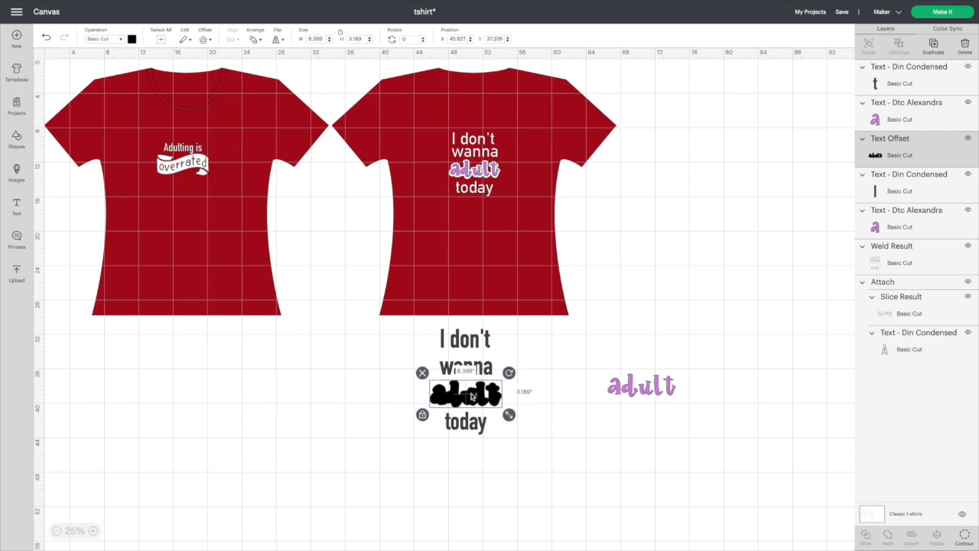
click(553, 401)
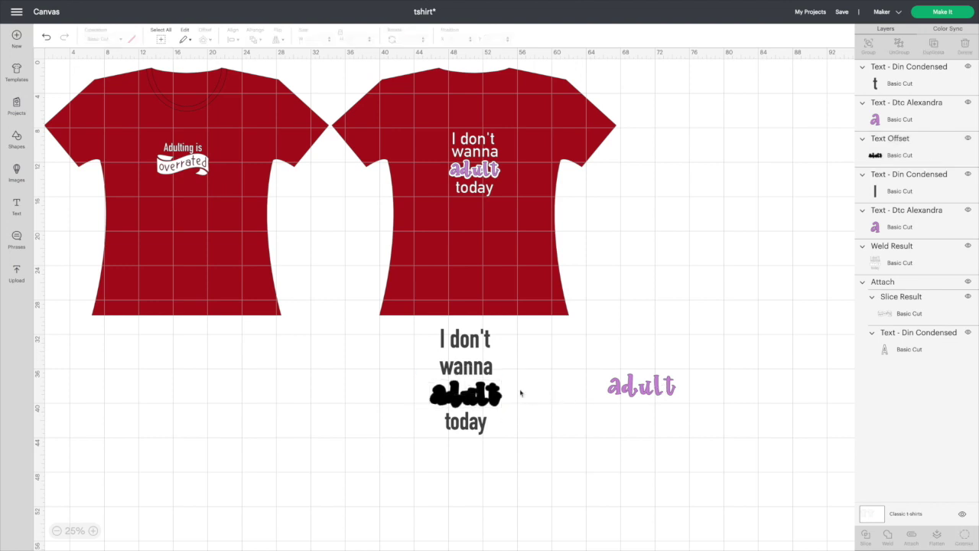
- Weld "I don't wanna", the "adult" offset and "today" into one shape, and bring the purple "adult" text next to it
drag(511, 341, 441, 463)
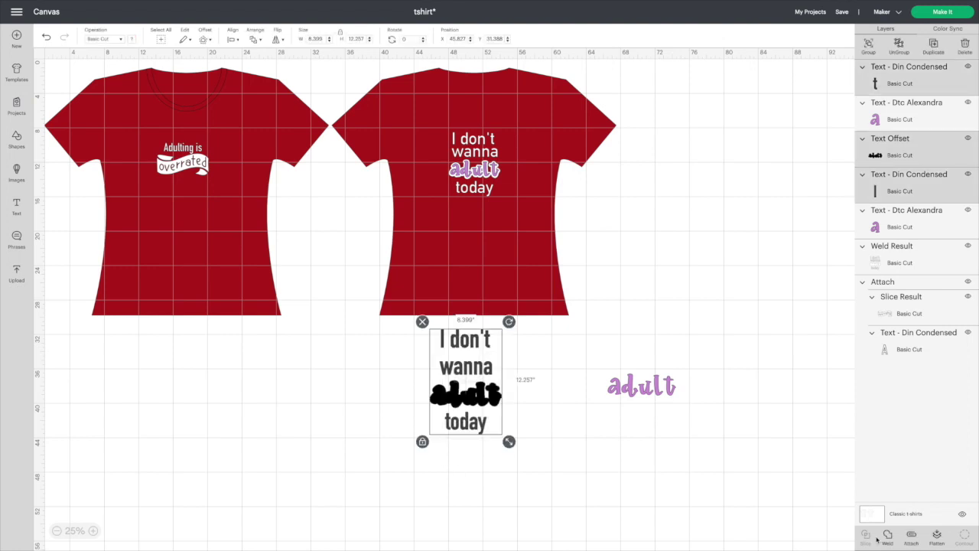
click(768, 505)
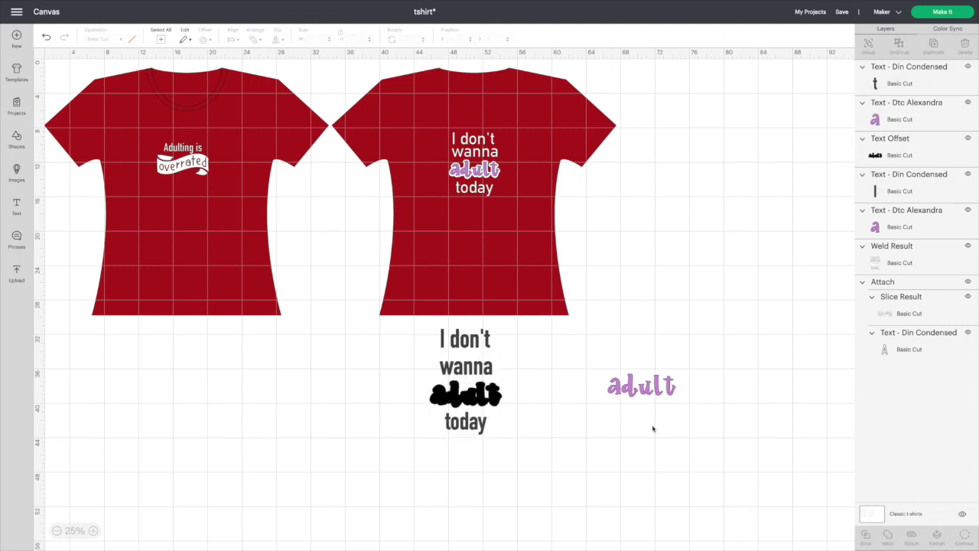
drag(654, 390, 539, 392)
click(624, 395)
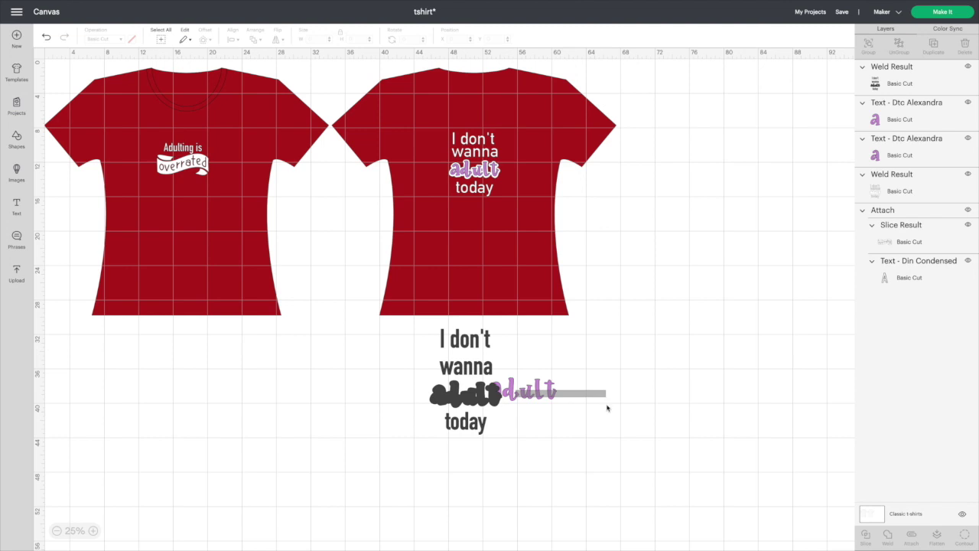
- Move the welded quote away from the purple "adult" text so the two pieces sit side by side
drag(452, 388, 404, 396)
click(525, 397)
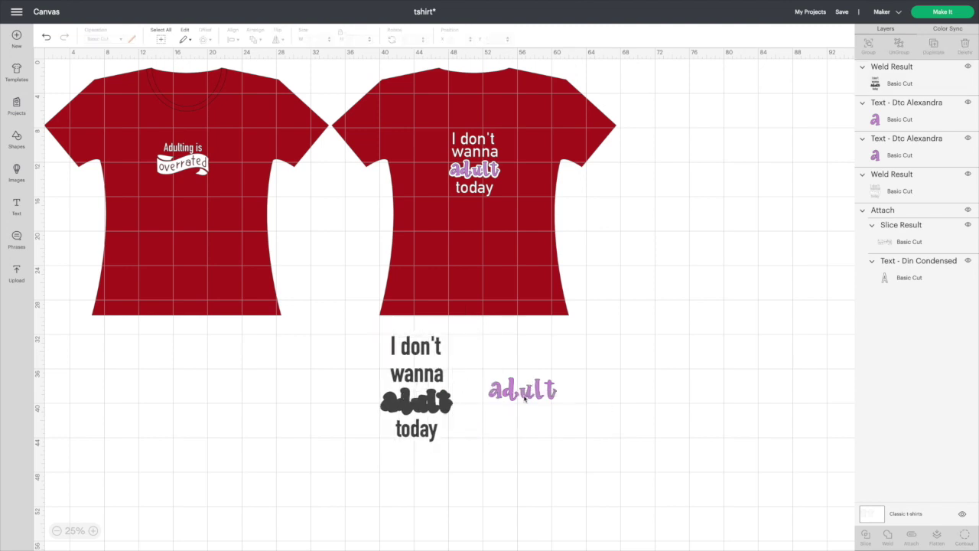
drag(647, 367, 517, 477)
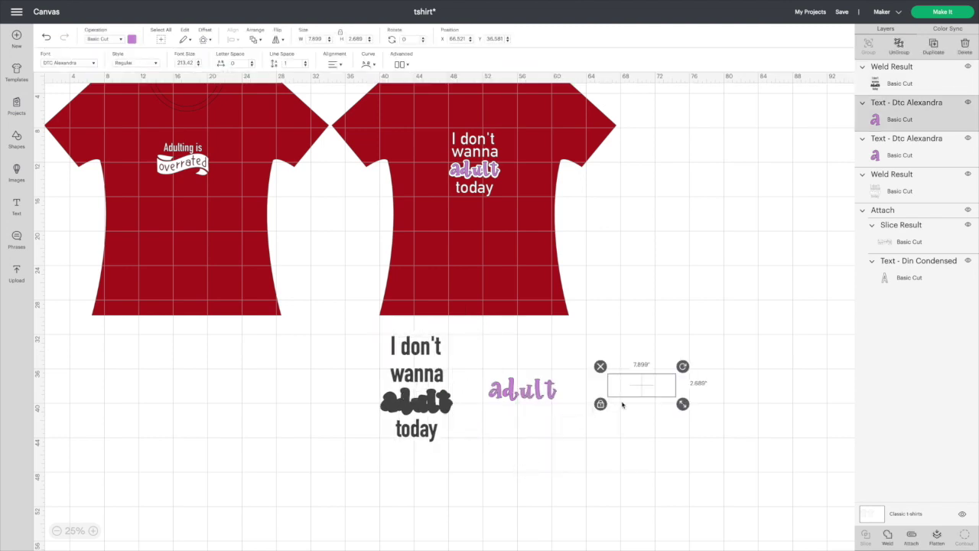
- Bring the purple "adult" text to the front and place it over the black "adult" offset in the welded quote
drag(536, 395, 494, 395)
click(254, 43)
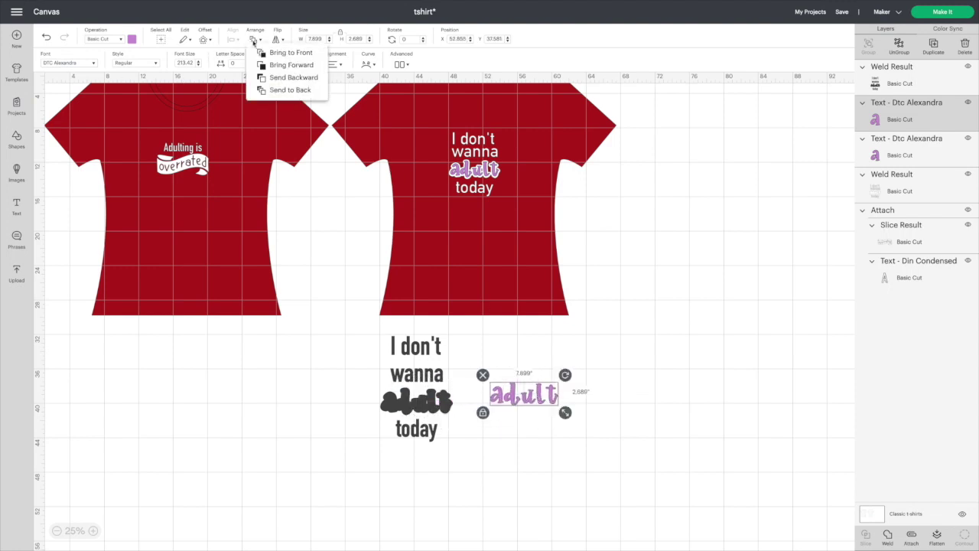
click(275, 50)
drag(532, 397, 423, 406)
- Move the welded quote together with the purple "adult" onto the back shirt, below the existing white version
drag(479, 326, 396, 487)
drag(403, 392, 473, 260)
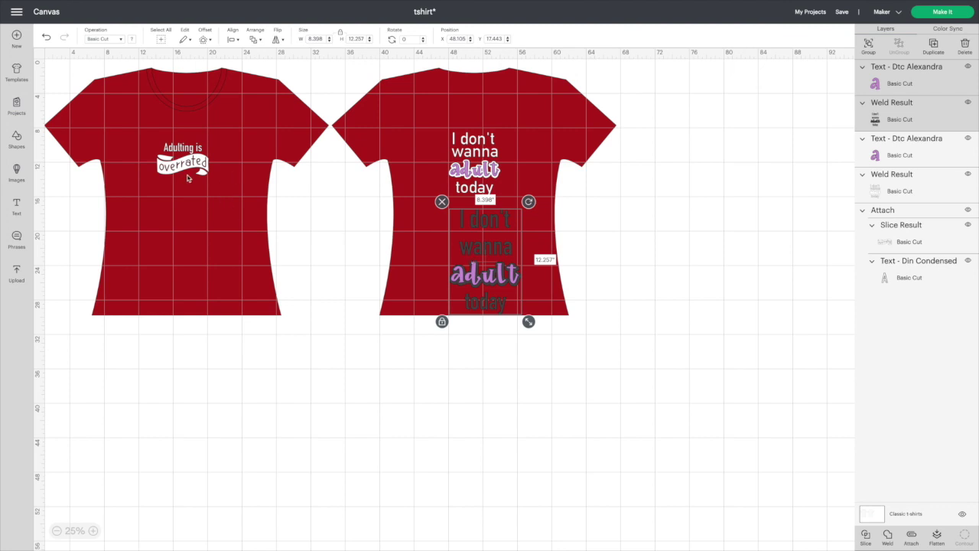
scroll(183, 179, right, 1)
scroll(182, 179, down, 1)
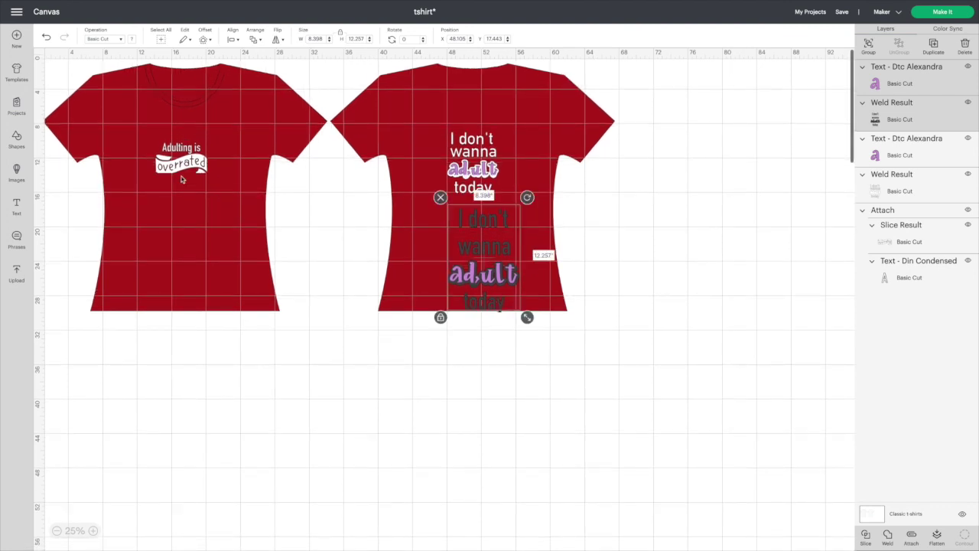
scroll(182, 179, right, 1)
click(198, 211)
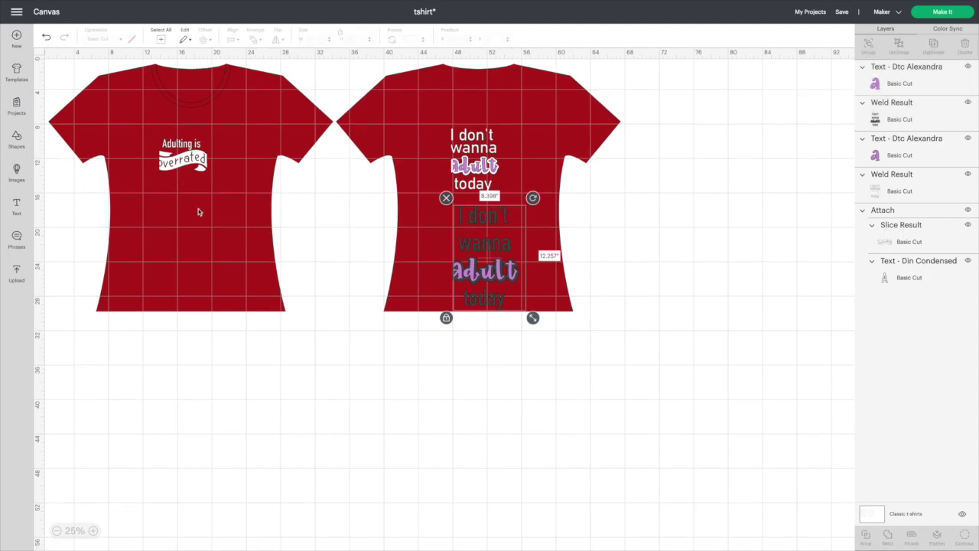
- Search the image library for "banner" and add the purple wavy ribbon banner to the canvas
scroll(197, 212, up, 1)
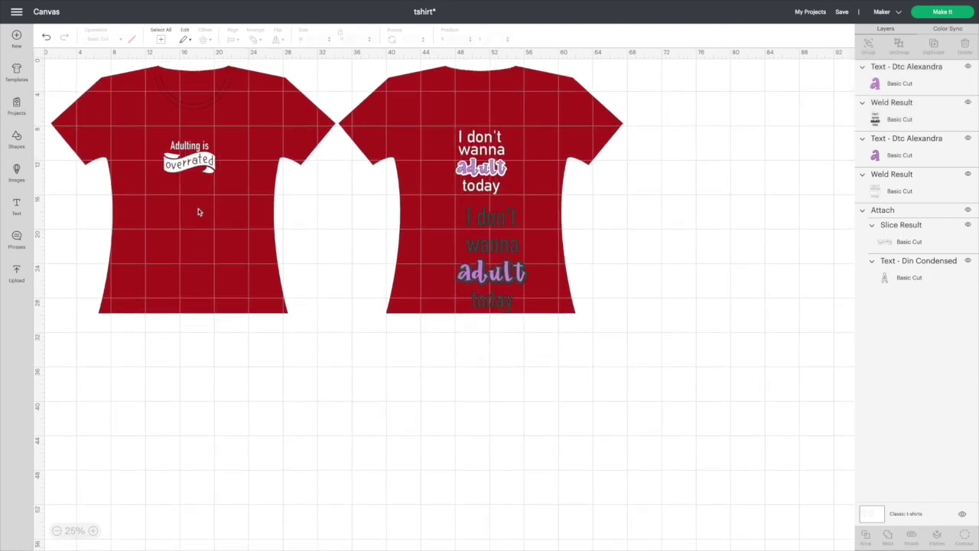
scroll(197, 203, right, 1)
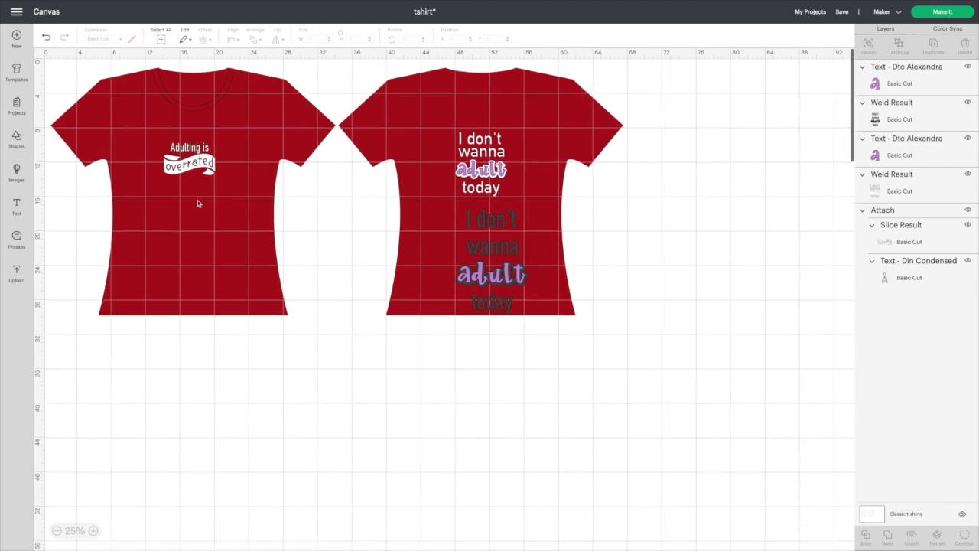
scroll(197, 203, right, 1)
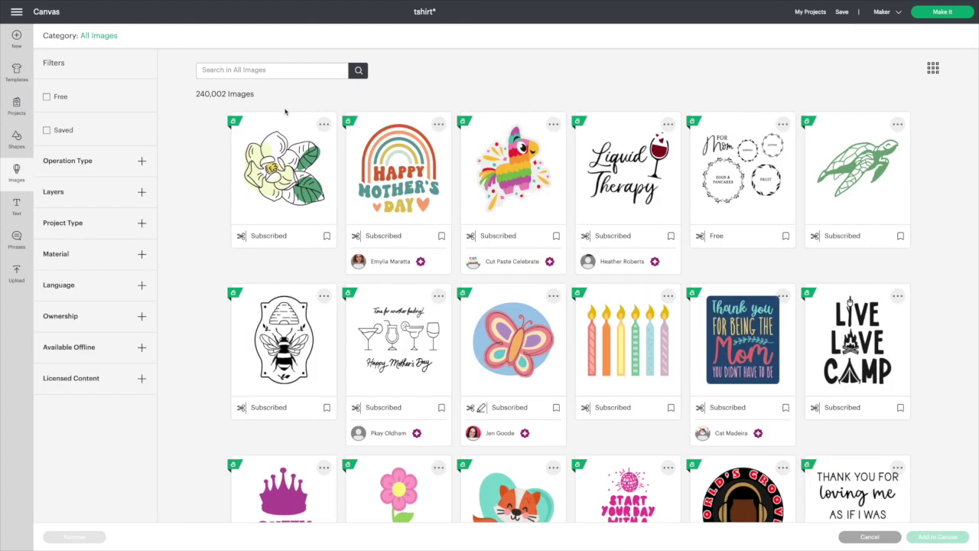
click(452, 71)
text(ban)
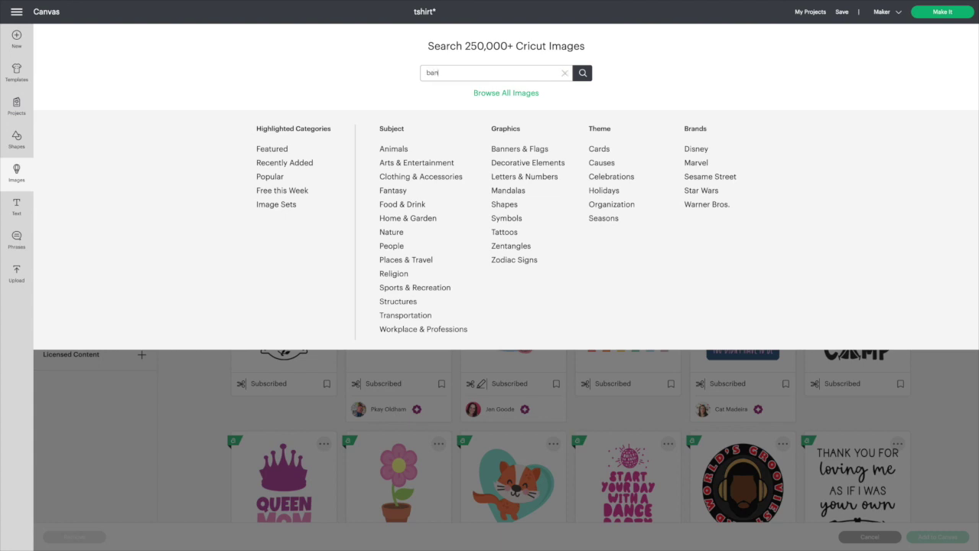
text(ner)
key(Return)
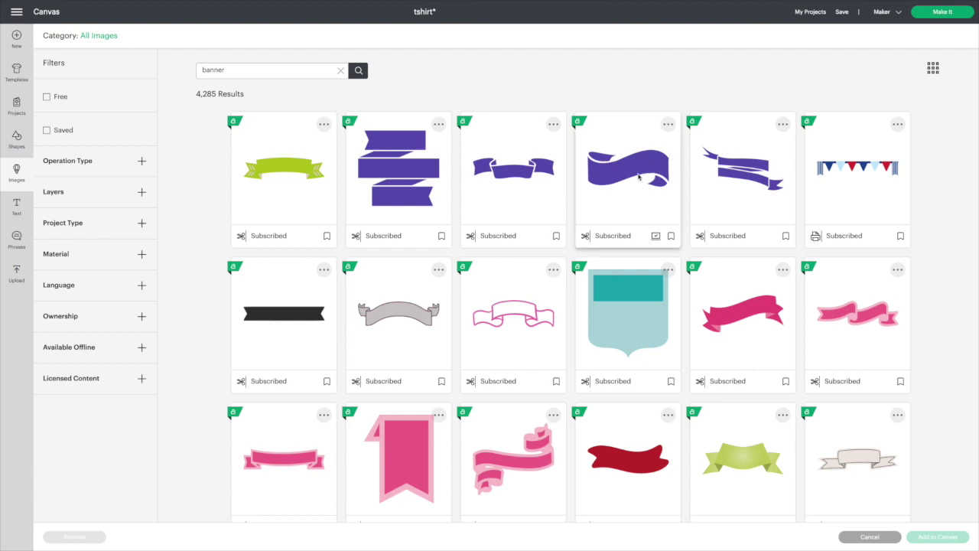
click(627, 168)
click(939, 538)
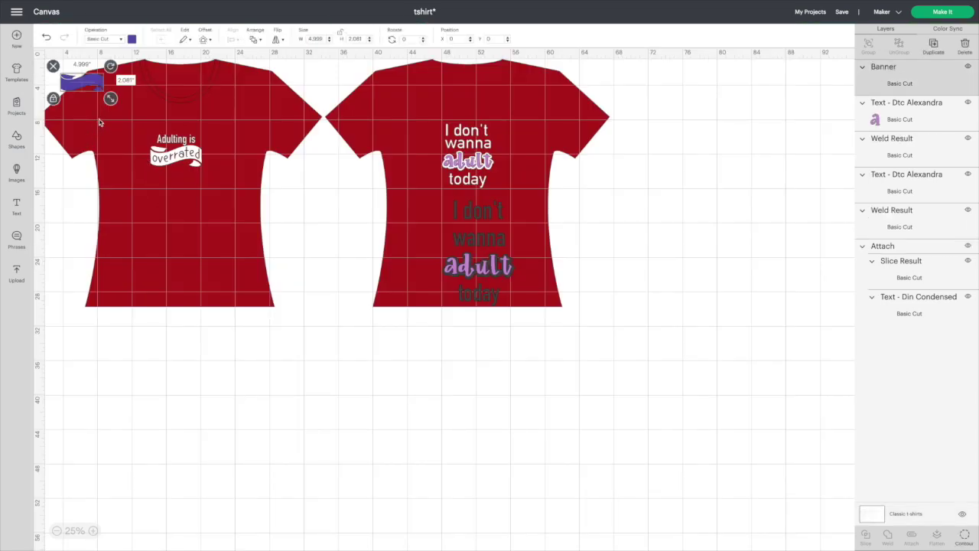
- Place the purple banner on the front shirt, below the white "Adulting is overrated" design
drag(100, 101, 196, 213)
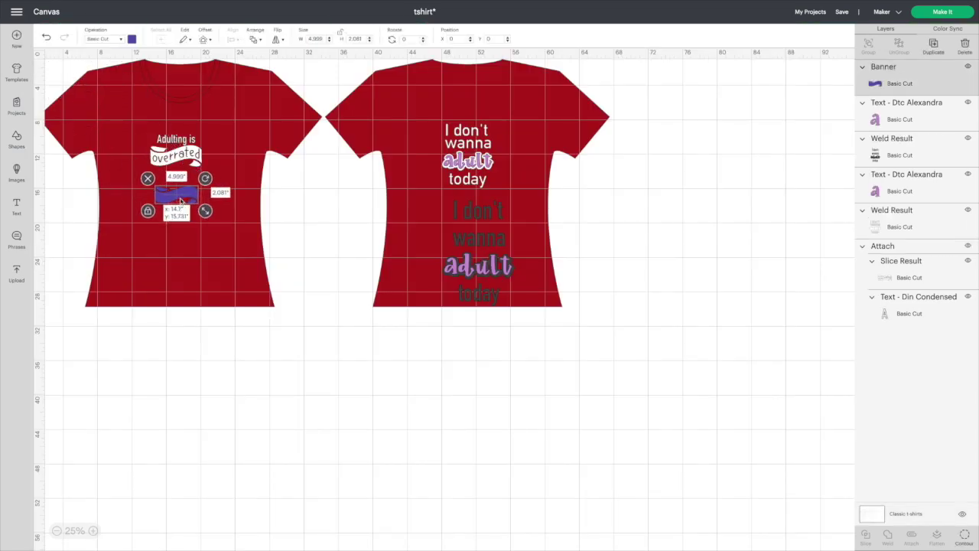
click(93, 530)
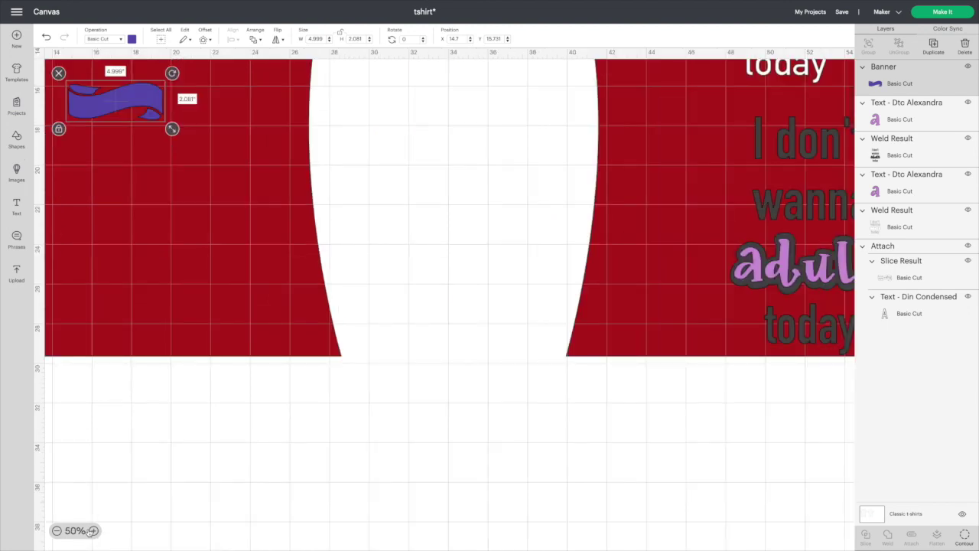
click(93, 530)
scroll(250, 418, up, 3)
scroll(250, 418, left, 3)
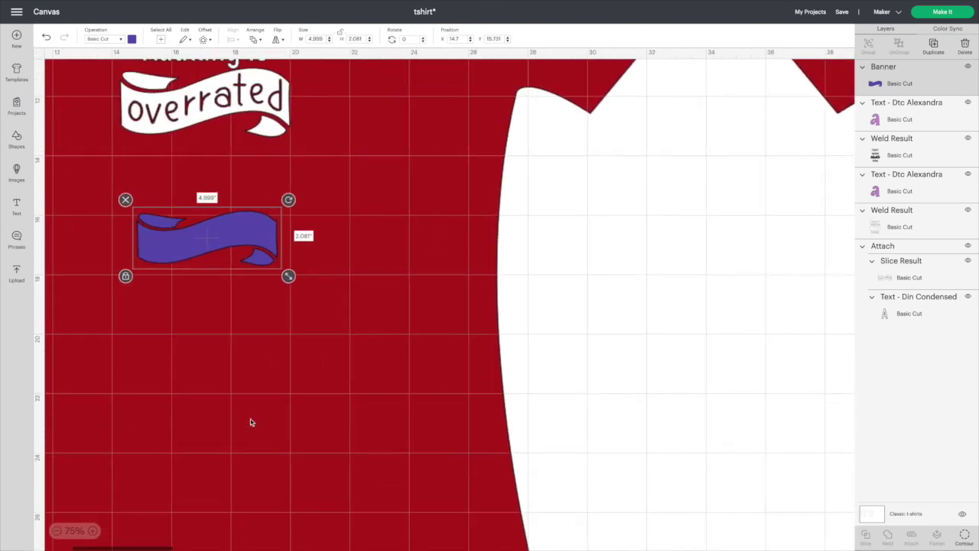
scroll(250, 418, up, 3)
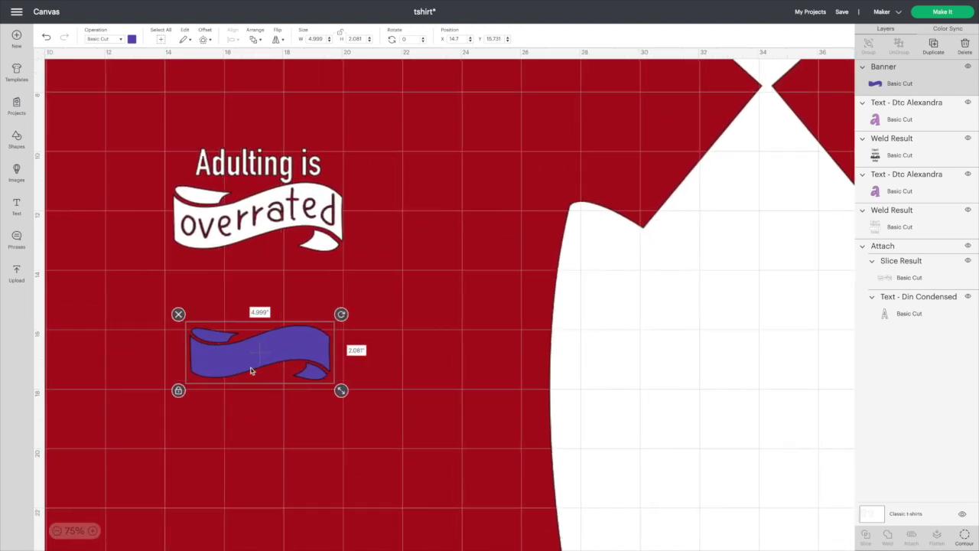
drag(251, 369, 252, 371)
drag(234, 339, 218, 314)
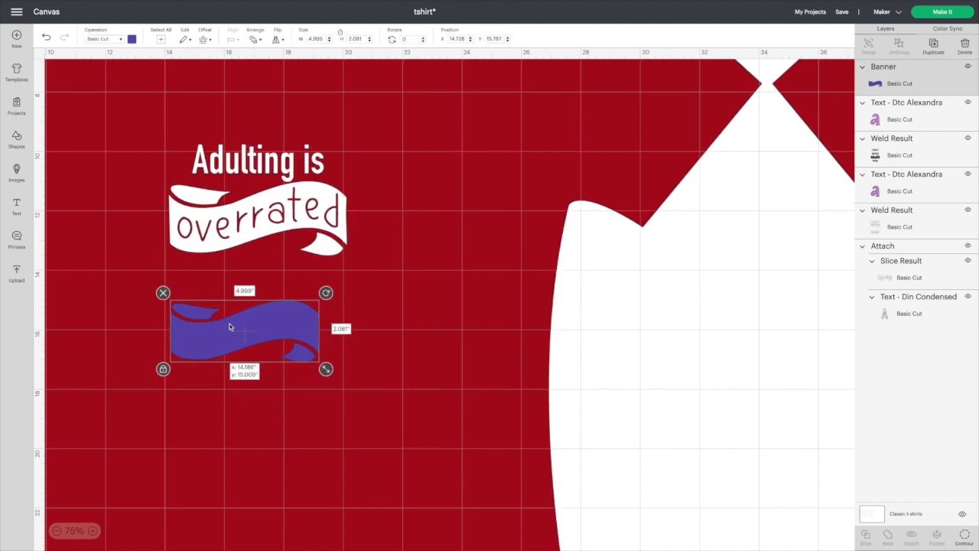
- Enlarge the purple banner slightly and reposition it beneath the white banner
drag(325, 366, 339, 382)
drag(290, 332, 275, 339)
click(268, 423)
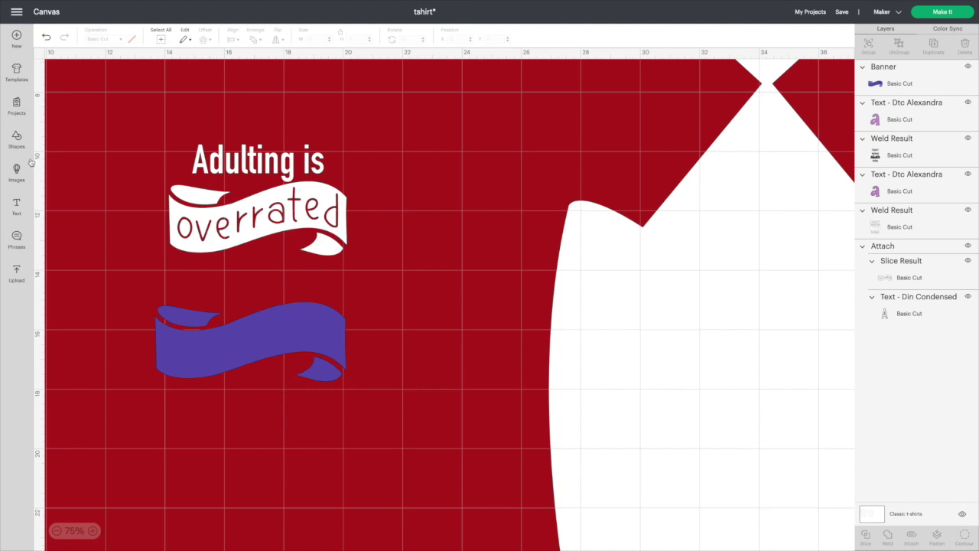
- Add the text "overrated" and move it onto the purple banner
click(17, 207)
text(overrated)
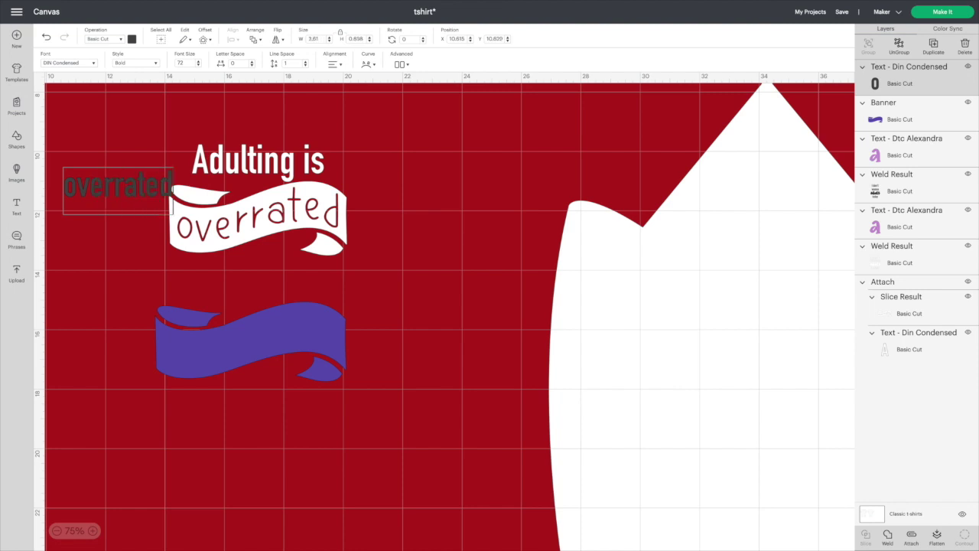
click(361, 262)
drag(122, 197, 247, 342)
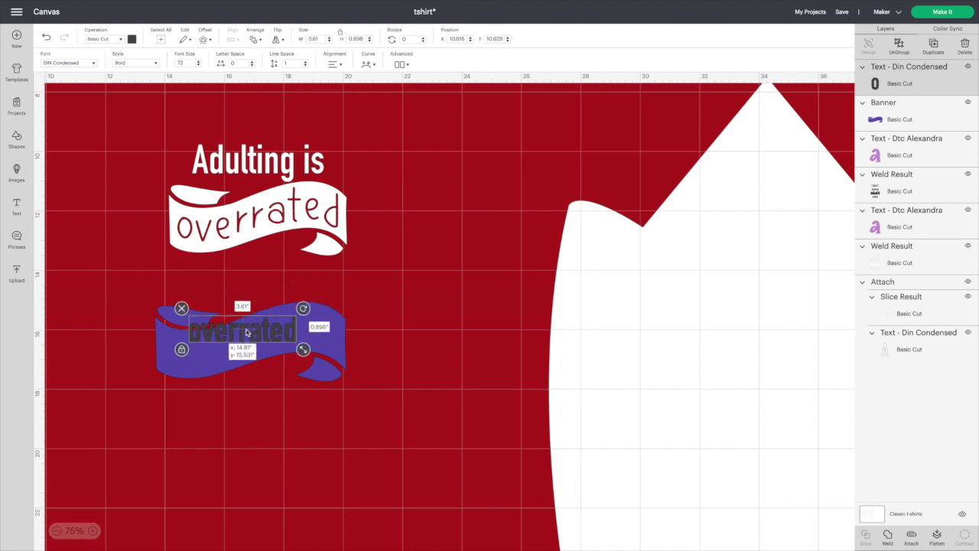
- Enlarge the "overrated" text to about 5.1 inches wide and center it within the purple banner
drag(303, 354, 340, 359)
drag(278, 337, 264, 338)
drag(326, 361, 333, 360)
click(245, 345)
drag(245, 345, 250, 338)
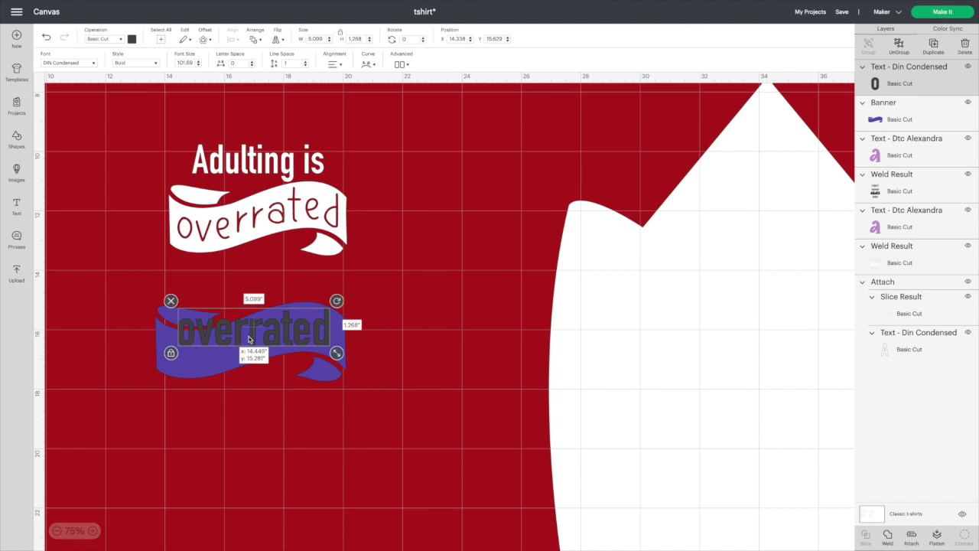
mouse_move(248, 339)
mouse_down()
mouse_move(260, 343)
mouse_move(256, 355)
mouse_up()
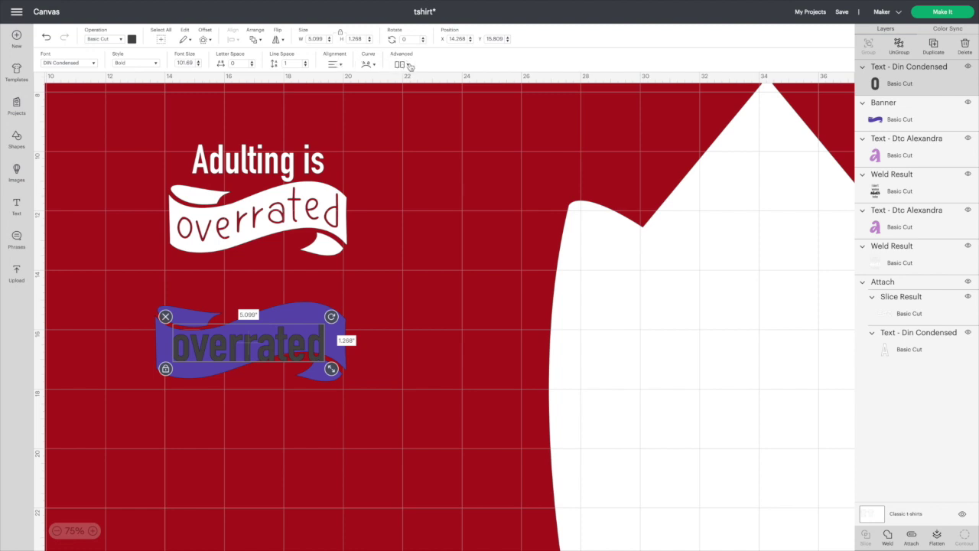
- Ungroup "overrated" into separate letters and reposition them to follow the banner's wavy curve
click(410, 67)
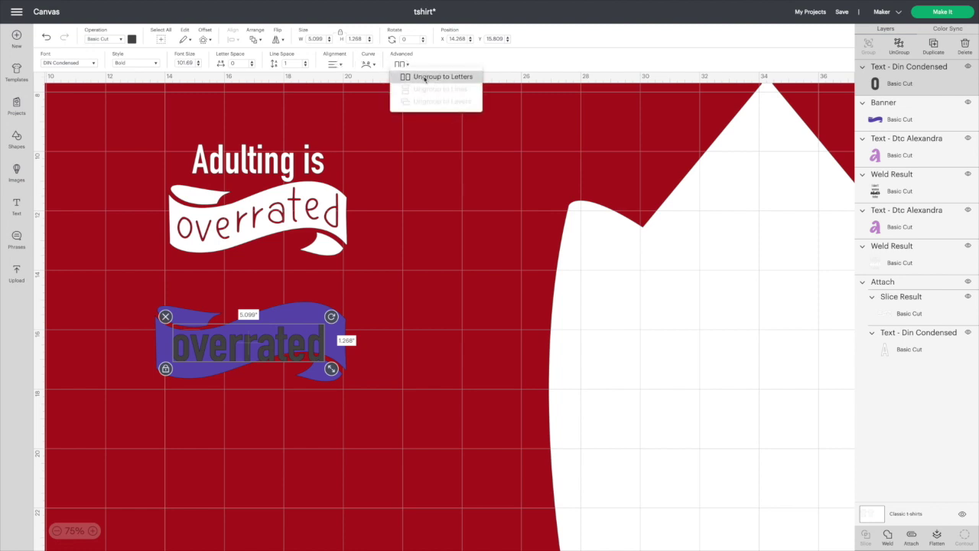
click(425, 77)
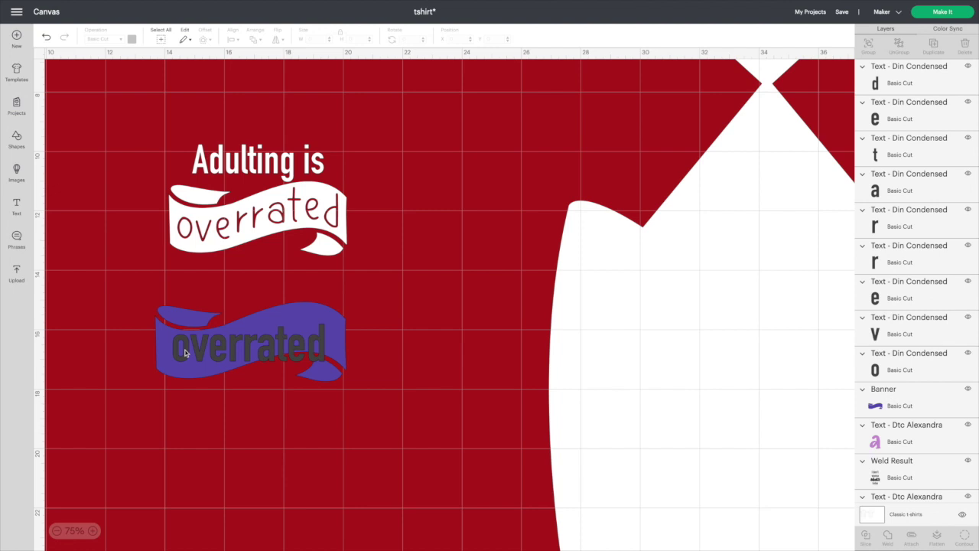
drag(182, 355, 290, 327)
click(306, 339)
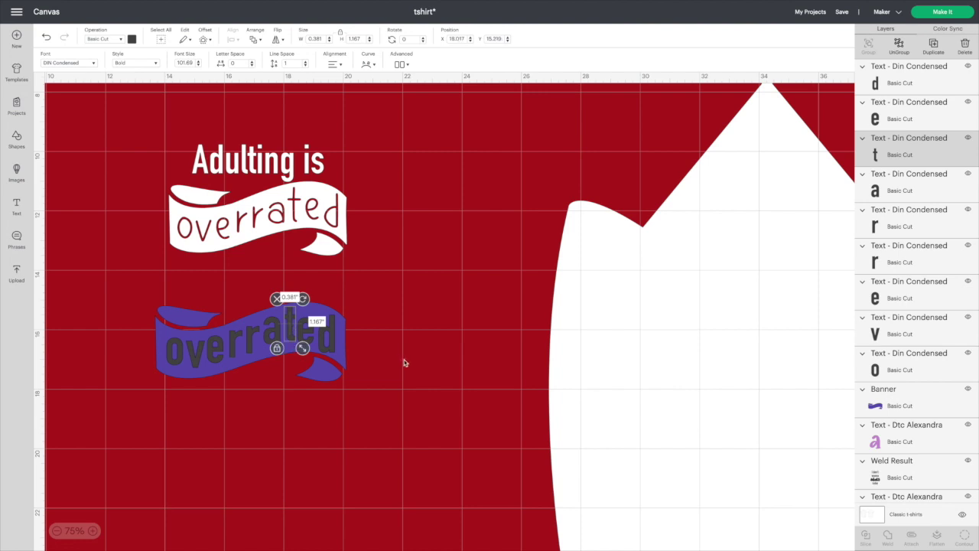
click(403, 363)
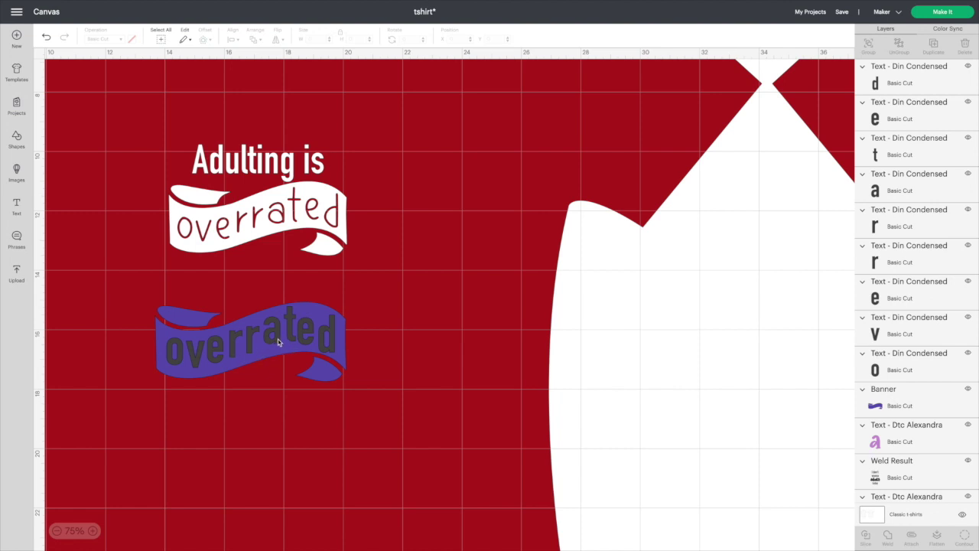
- Shift the second "e" and the "d" of "overrated" slightly to even out the letter spacing
click(308, 336)
drag(309, 337, 310, 337)
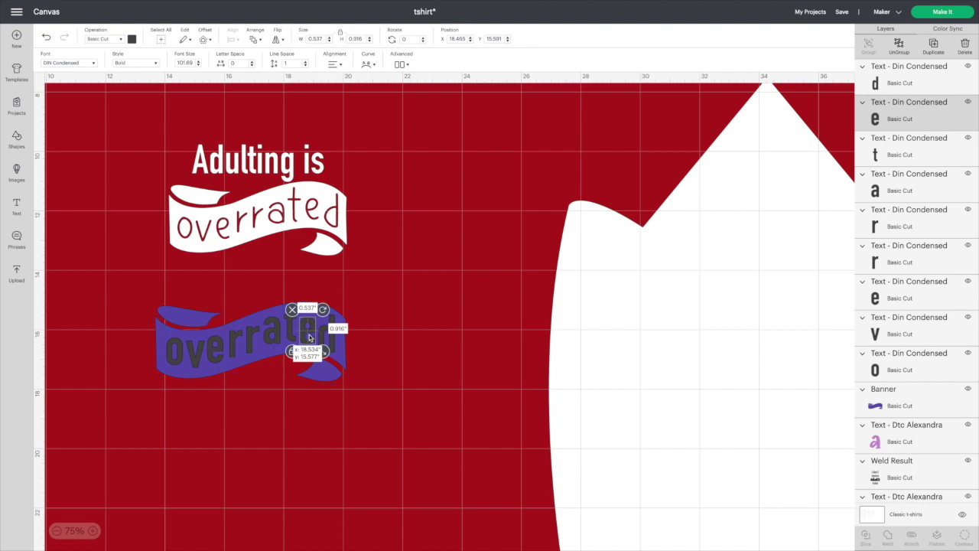
click(326, 344)
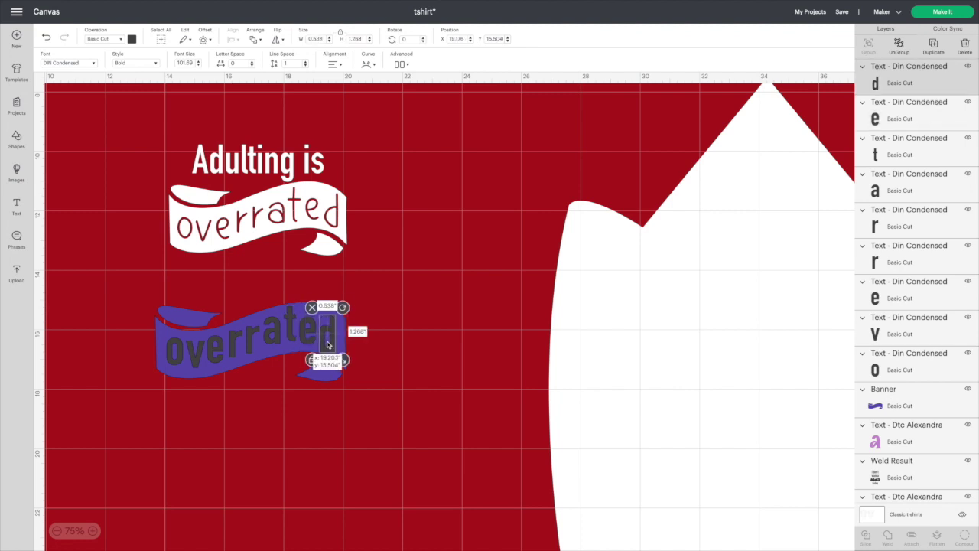
click(433, 345)
drag(341, 350, 340, 350)
key(Escape)
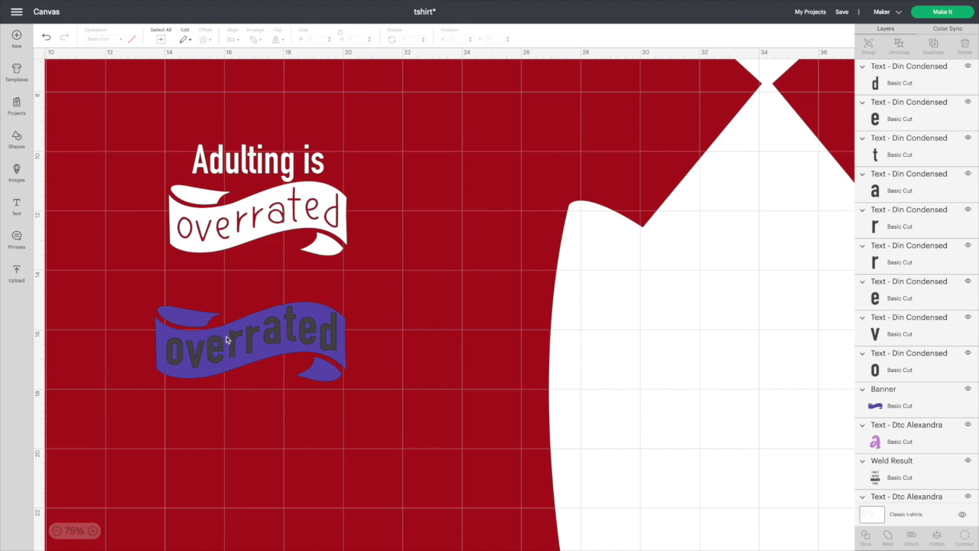
- Nudge the "a" and the "t" of "overrated" slightly downward to smooth the word's curve
click(276, 335)
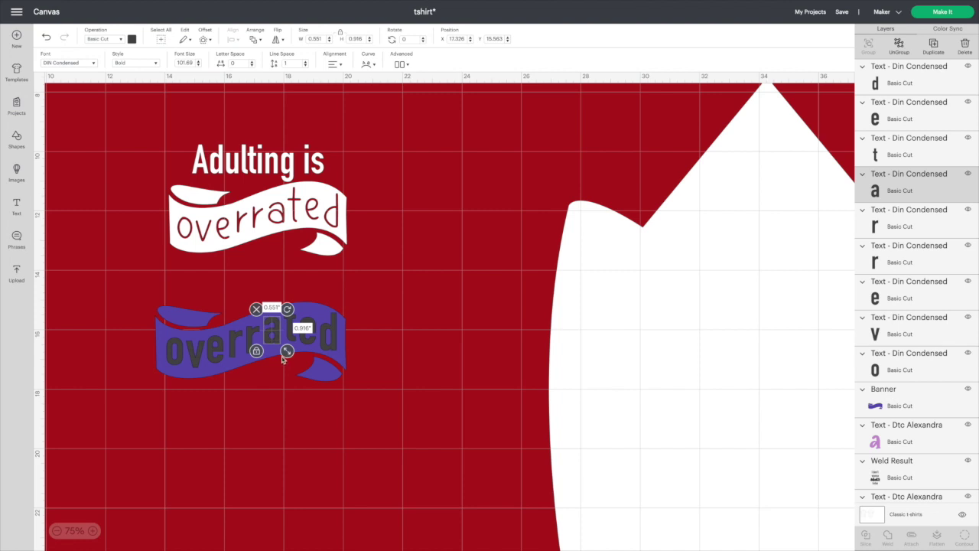
key(Down)
key(Down)
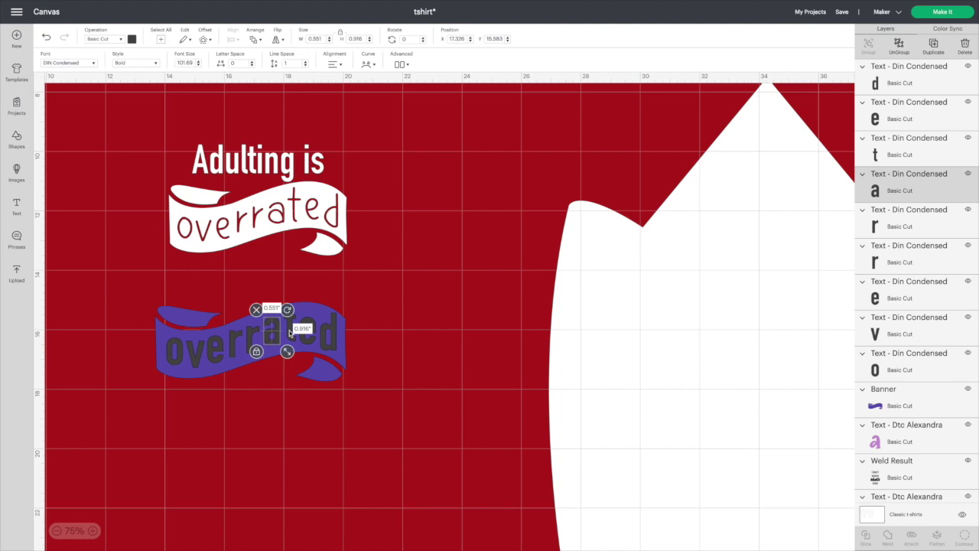
click(290, 332)
key(Down)
key(Down)
key(Down)
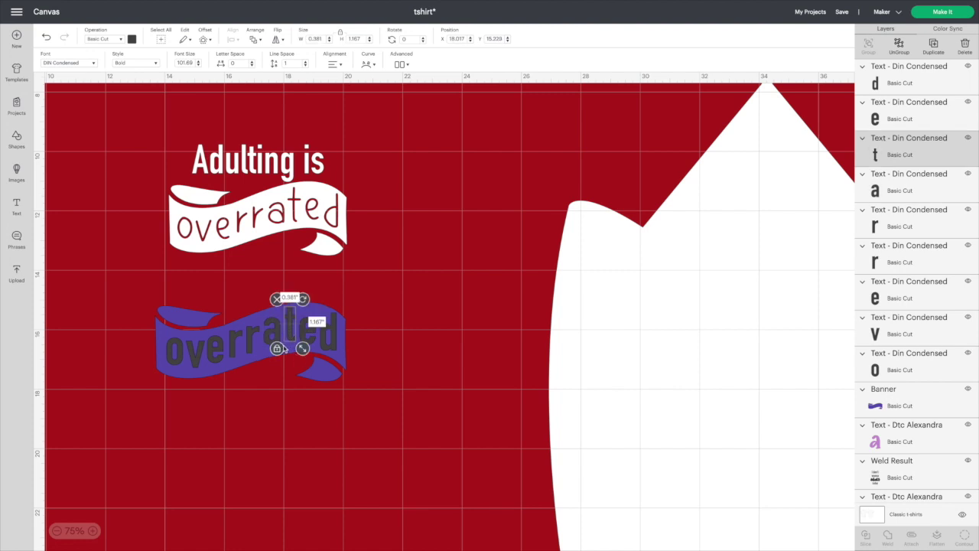
click(364, 370)
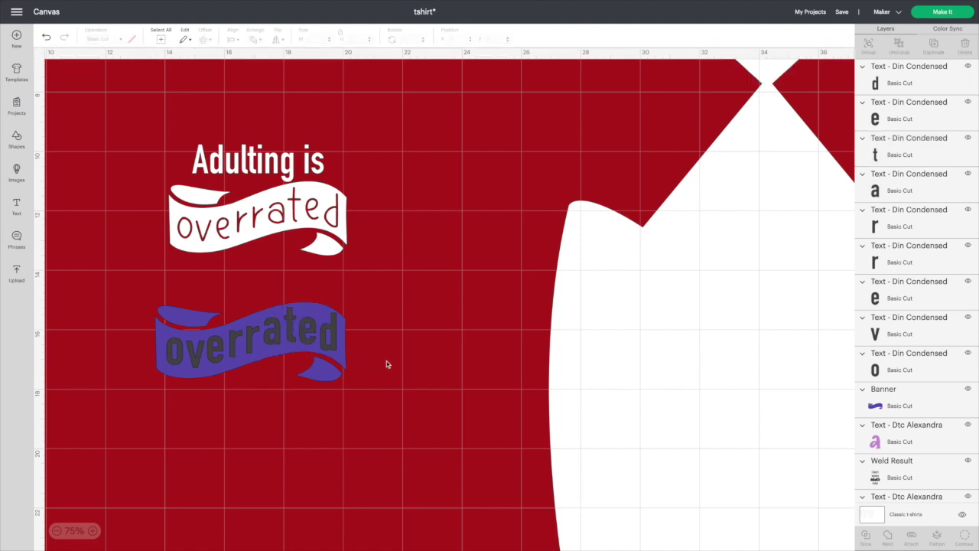
- Fine-tune the vertical positions of the "t" and "a" and check the placement of the second "e"
click(290, 332)
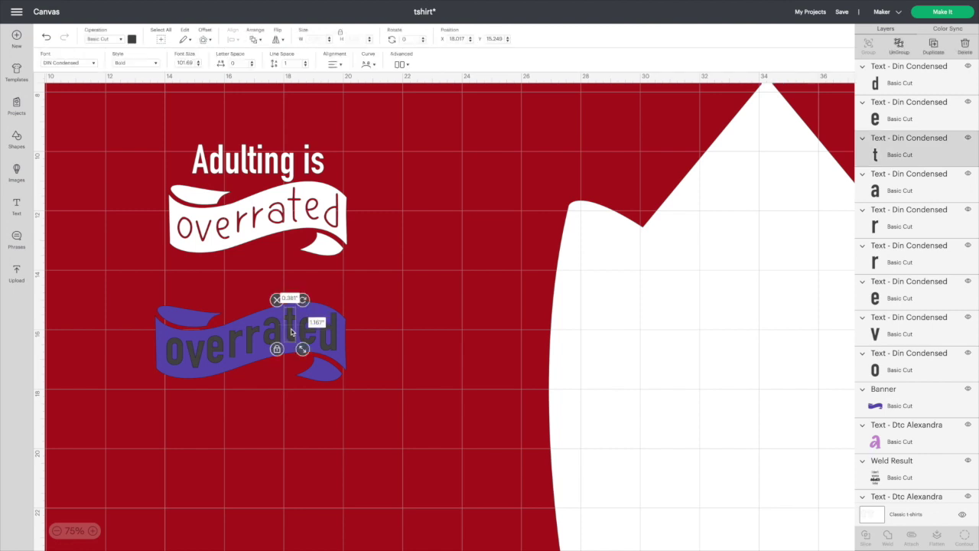
click(392, 343)
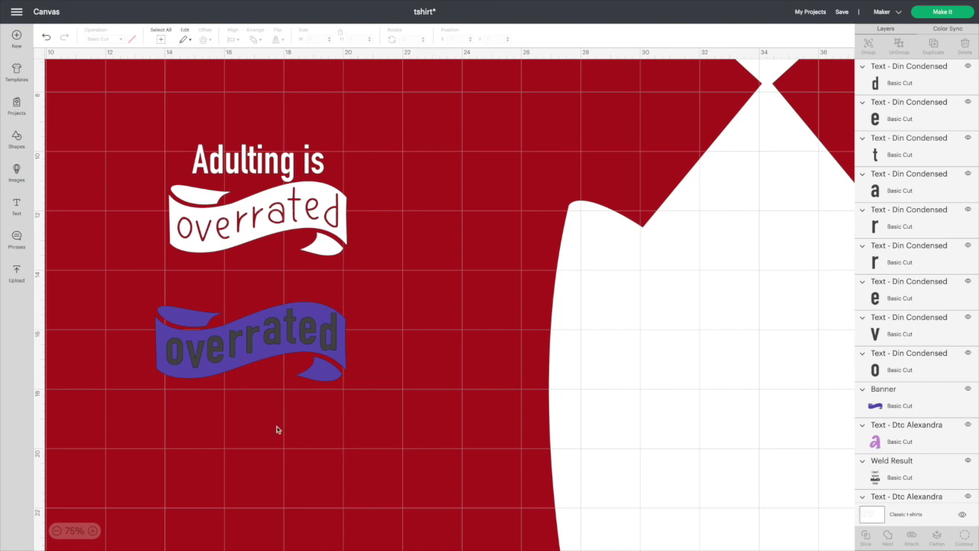
click(270, 340)
drag(271, 340, 271, 342)
click(385, 344)
click(310, 343)
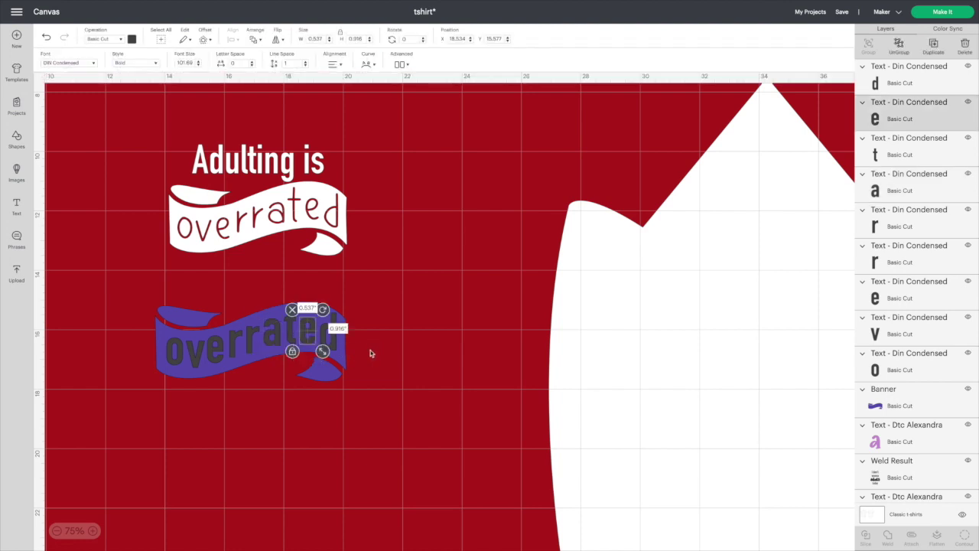
click(410, 352)
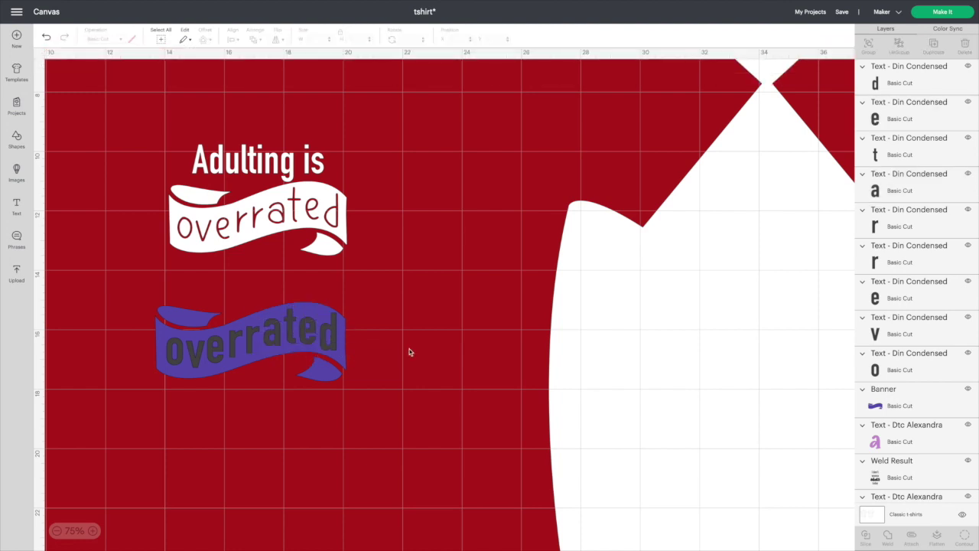
- Move the purple banner away from the lettering and weld the separate letters of "overrated" into one shape
click(312, 337)
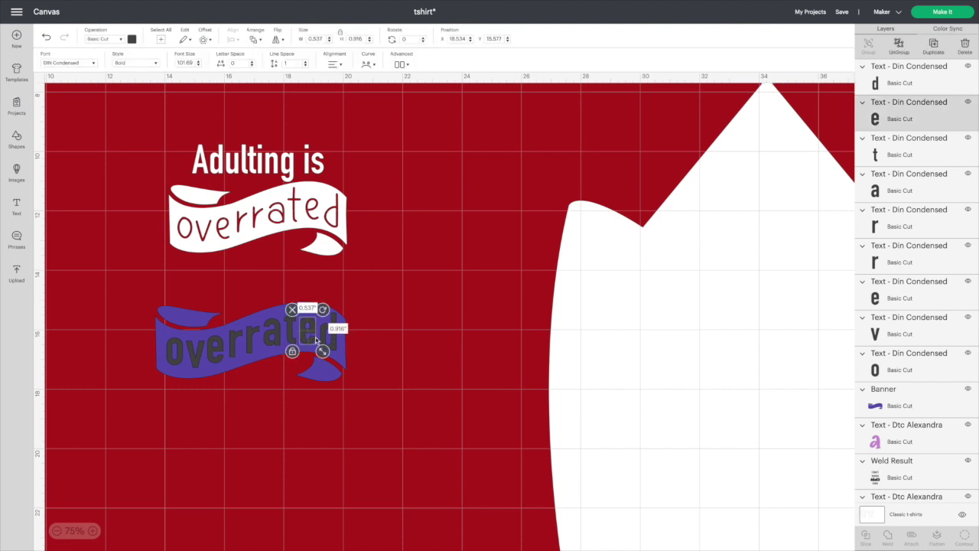
click(409, 348)
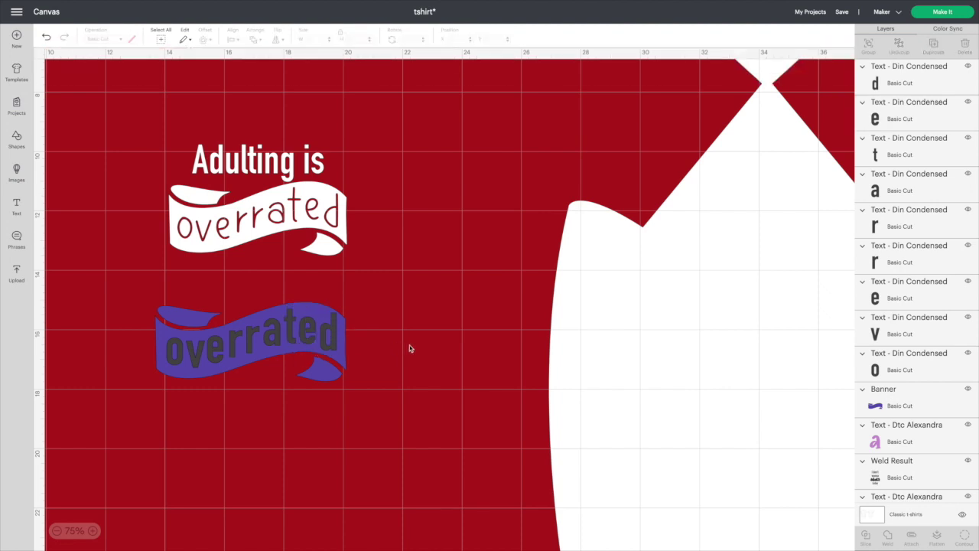
drag(321, 380, 478, 519)
drag(398, 323, 171, 356)
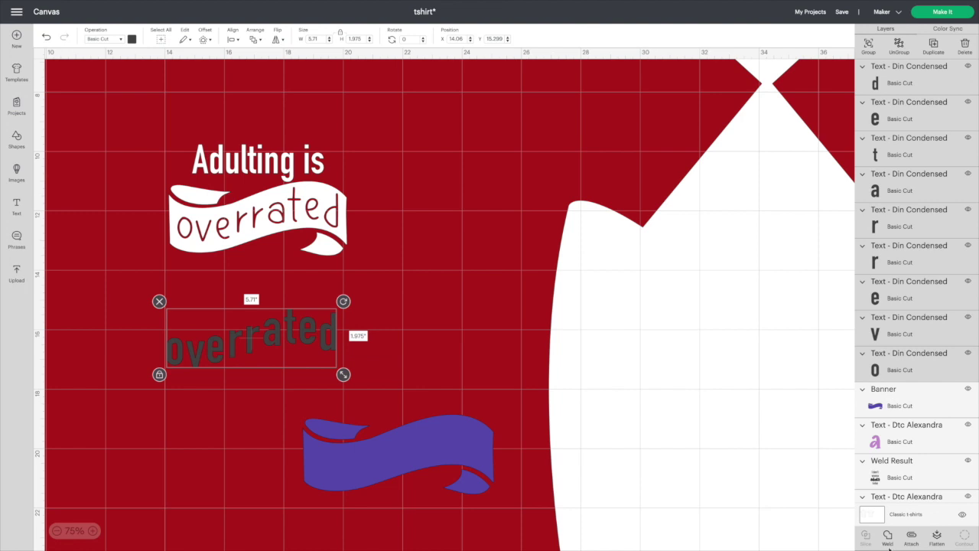
click(538, 371)
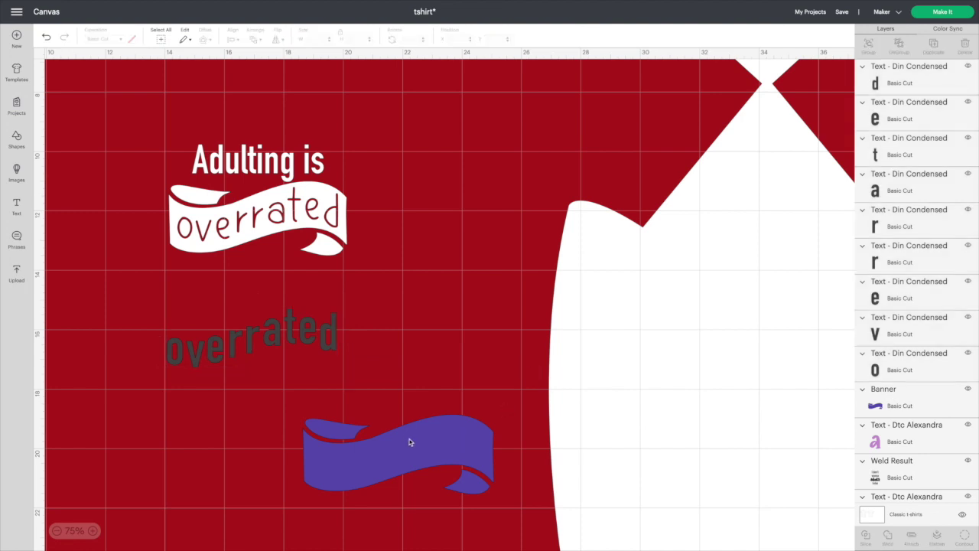
click(298, 366)
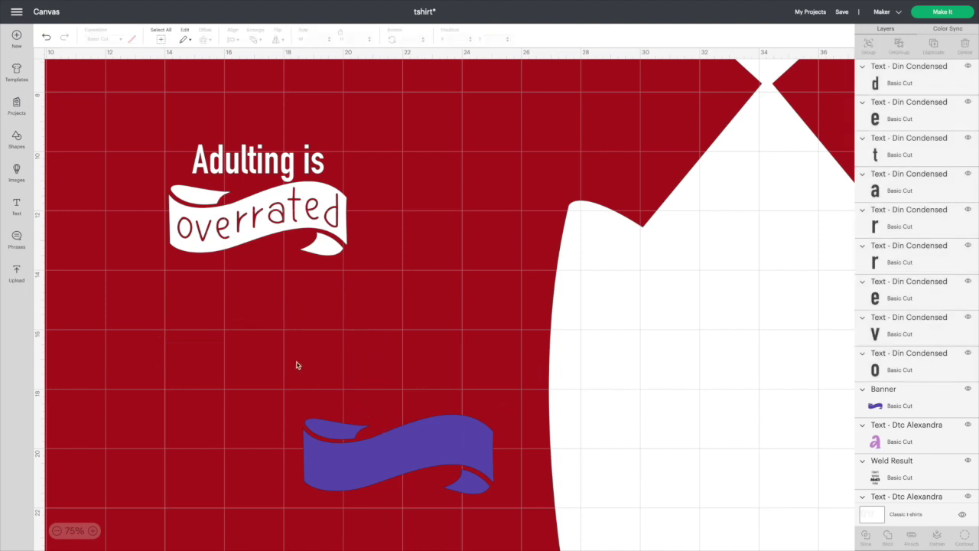
- Place the purple banner back behind the welded "overrated" and center the two horizontally on each other
drag(378, 447, 277, 331)
click(455, 371)
click(276, 331)
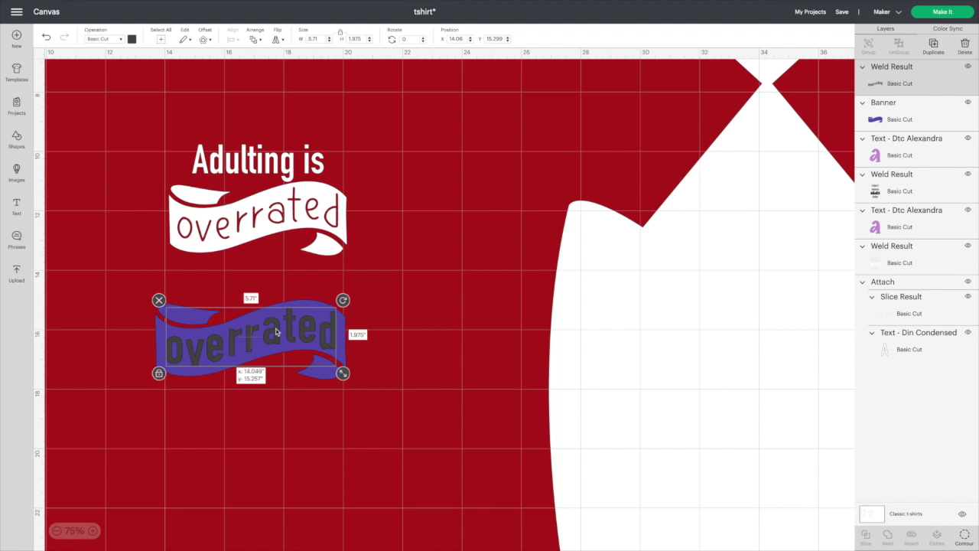
drag(274, 408, 252, 331)
click(235, 39)
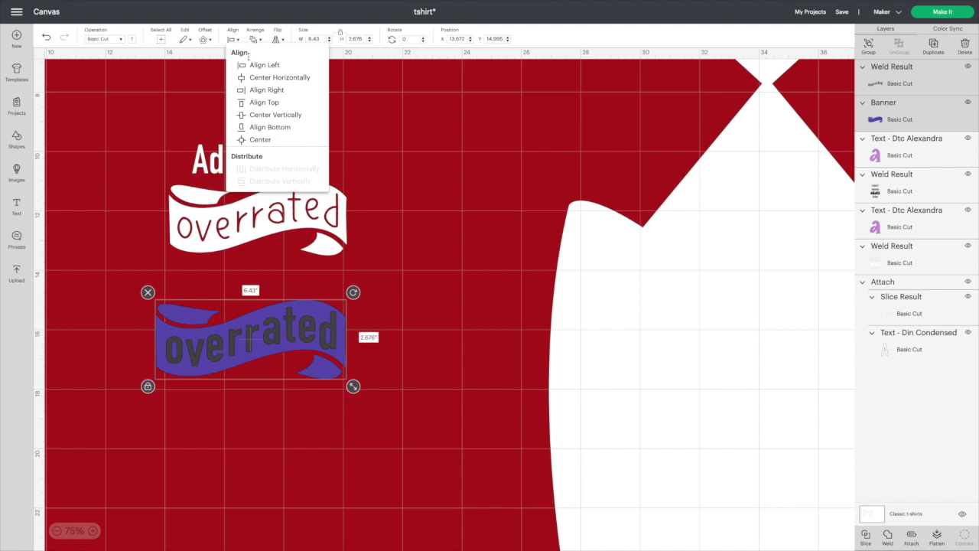
click(257, 80)
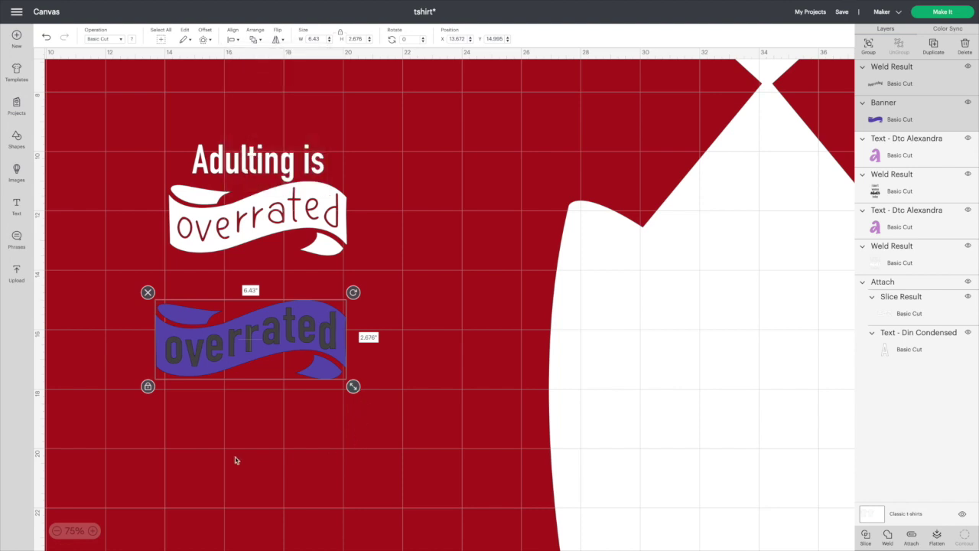
click(405, 344)
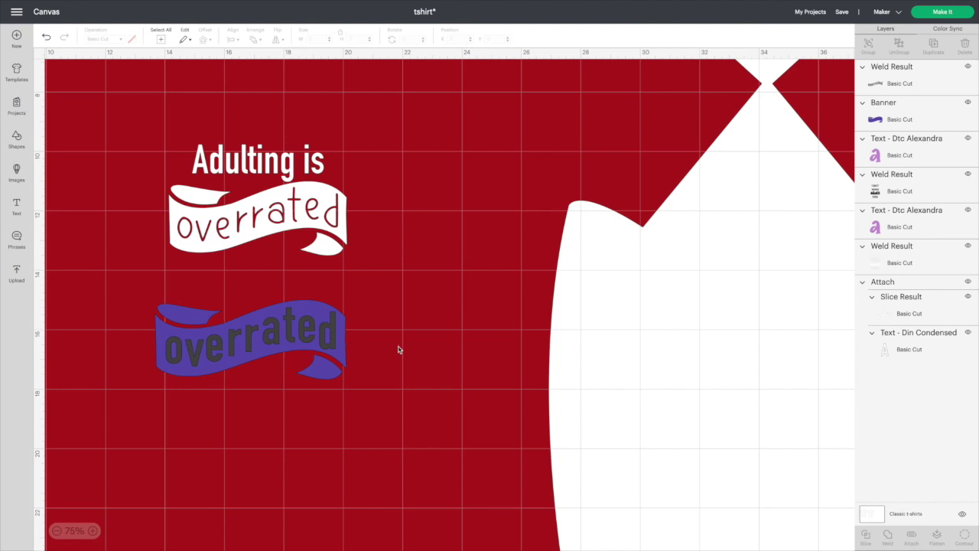
- Slice the welded "overrated" out of the purple banner and pull the resulting pieces apart
drag(391, 312, 245, 389)
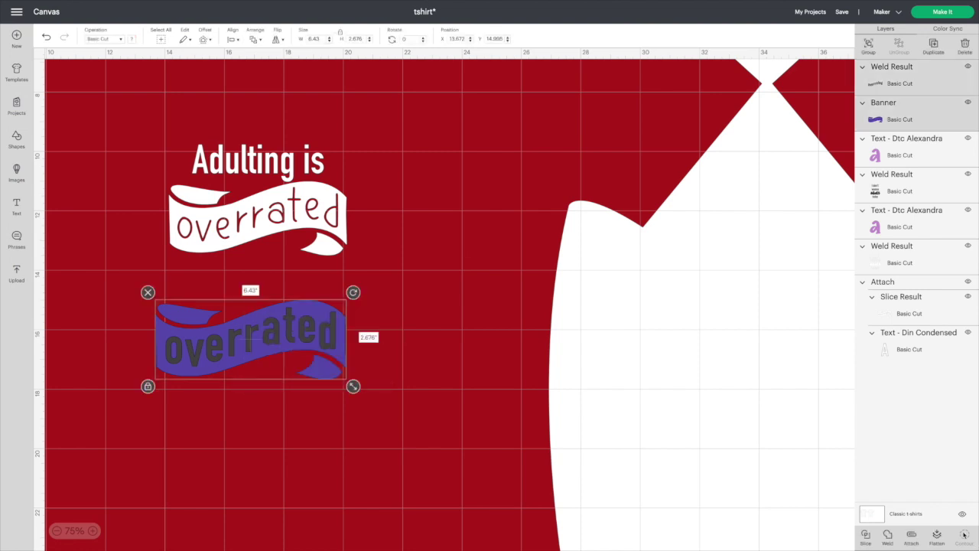
click(868, 541)
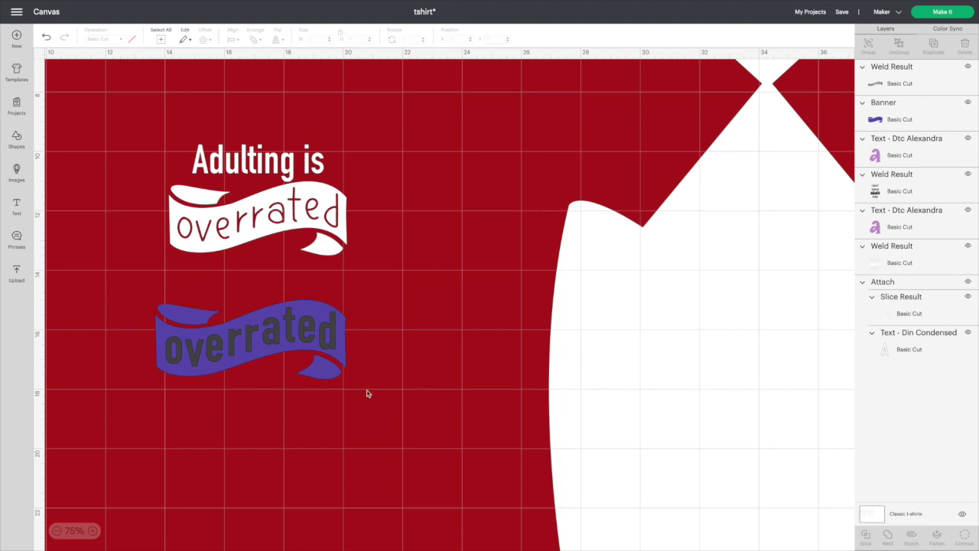
drag(323, 368, 367, 395)
drag(240, 329, 534, 343)
- Delete the purple and dark grey "overrated" leftovers and move the cut-out banner beneath the original white one
click(216, 346)
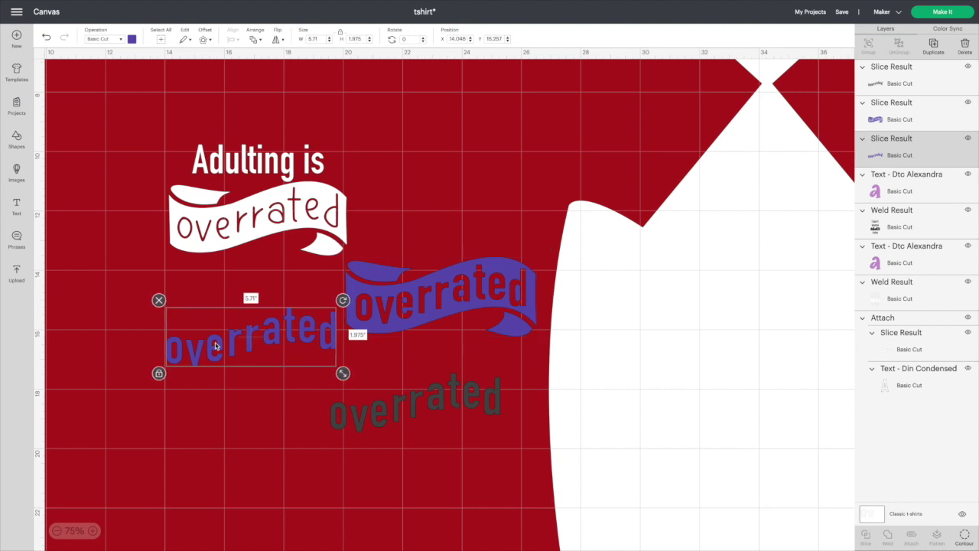
key(Delete)
click(393, 410)
key(Delete)
drag(419, 309, 270, 339)
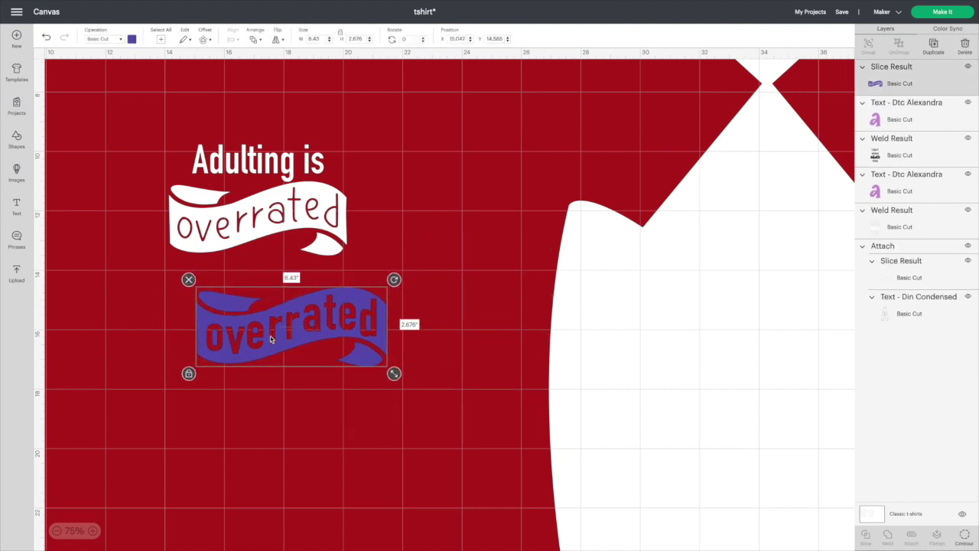